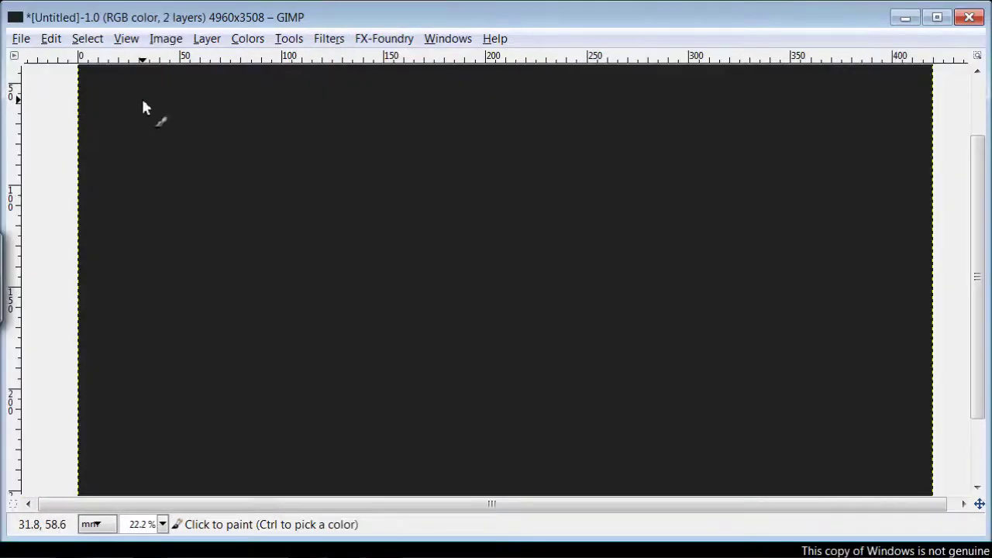
Sketch the outline of a large tree in white on the dark canvas, with a trunk and long spreading branches.
drag(124, 83, 169, 132)
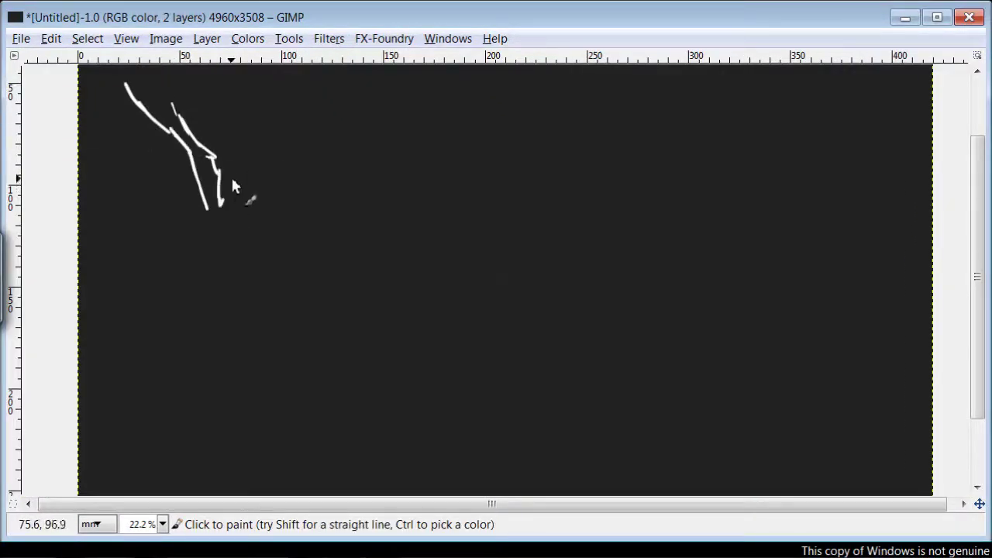
drag(263, 242, 458, 188)
drag(342, 190, 478, 155)
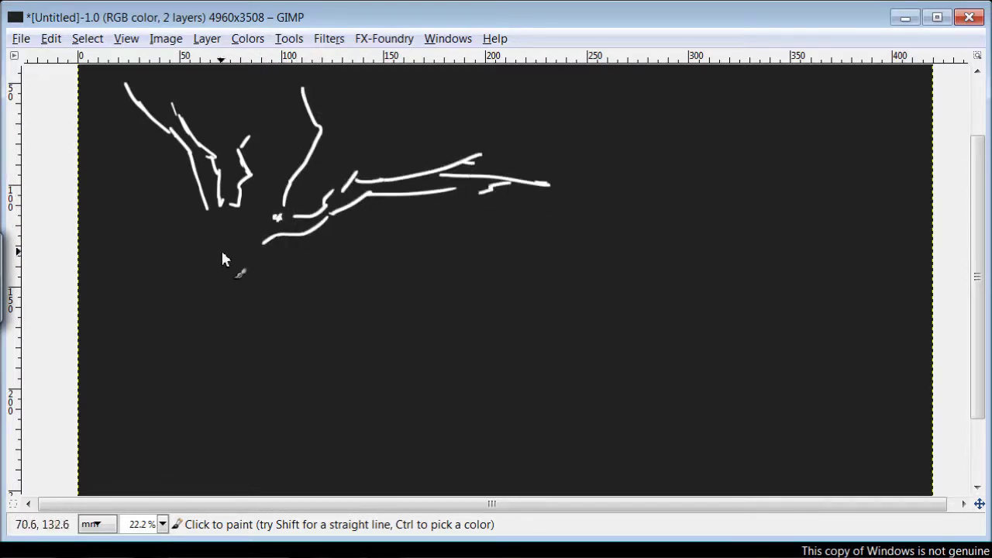
drag(210, 220, 205, 281)
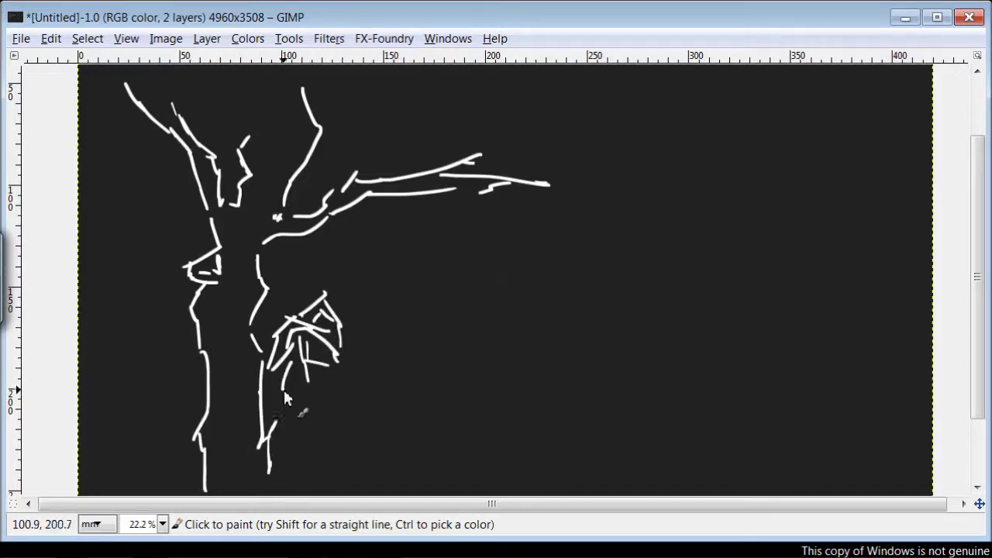
Sketch a bush with angular strokes beside the trunk, in the gap towards the canvas centre, and flare out the tree's base.
drag(311, 397, 291, 450)
drag(334, 382, 358, 448)
drag(372, 332, 392, 370)
drag(393, 378, 382, 421)
drag(343, 365, 376, 363)
mouse_move(345, 321)
mouse_down()
mouse_move(384, 297)
mouse_move(400, 338)
mouse_up()
drag(186, 463, 151, 493)
drag(267, 442, 279, 477)
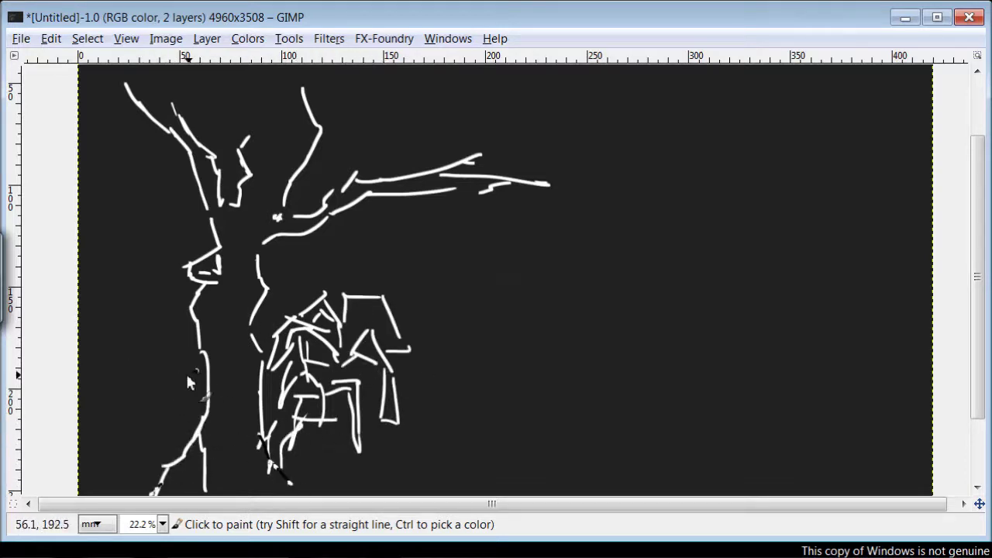
Set the foreground colour to white and sketch a layered, angular bush on the tree's outer side.
key(Tab)
click(45, 501)
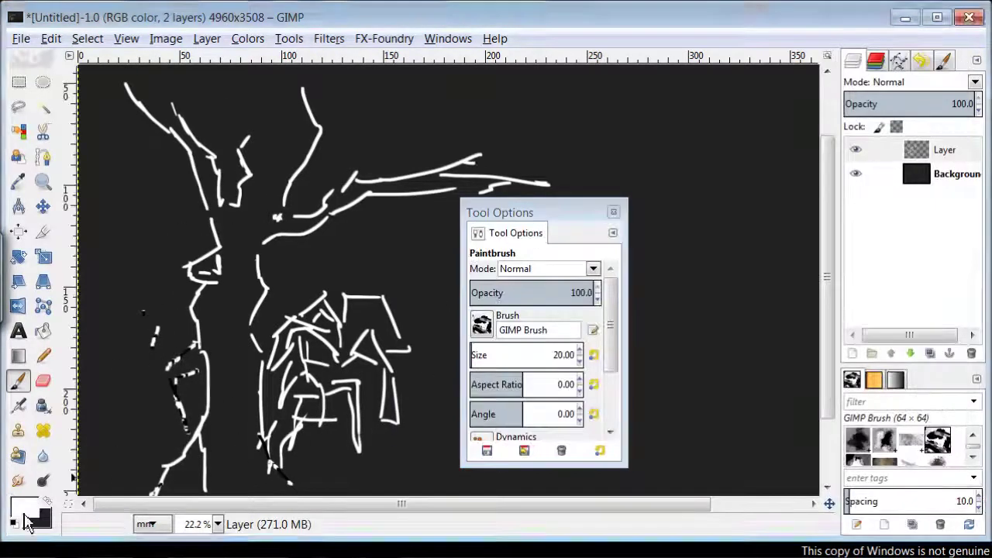
key(Tab)
drag(151, 367, 169, 446)
mouse_move(147, 425)
mouse_down()
mouse_move(143, 356)
mouse_move(198, 345)
mouse_up()
drag(132, 314, 184, 335)
drag(116, 352, 105, 391)
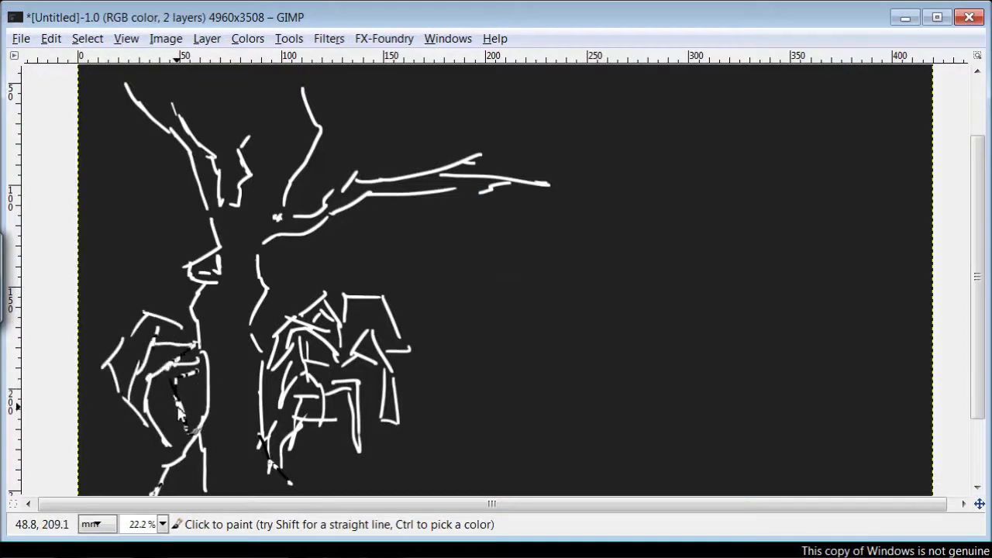
drag(186, 376, 167, 434)
drag(121, 295, 179, 304)
drag(122, 306, 116, 341)
Sketch a tall straight pole and a slender lamp post with two arms across the middle of the scene.
drag(429, 83, 430, 481)
mouse_move(450, 79)
mouse_down()
mouse_move(457, 299)
mouse_move(448, 482)
mouse_up()
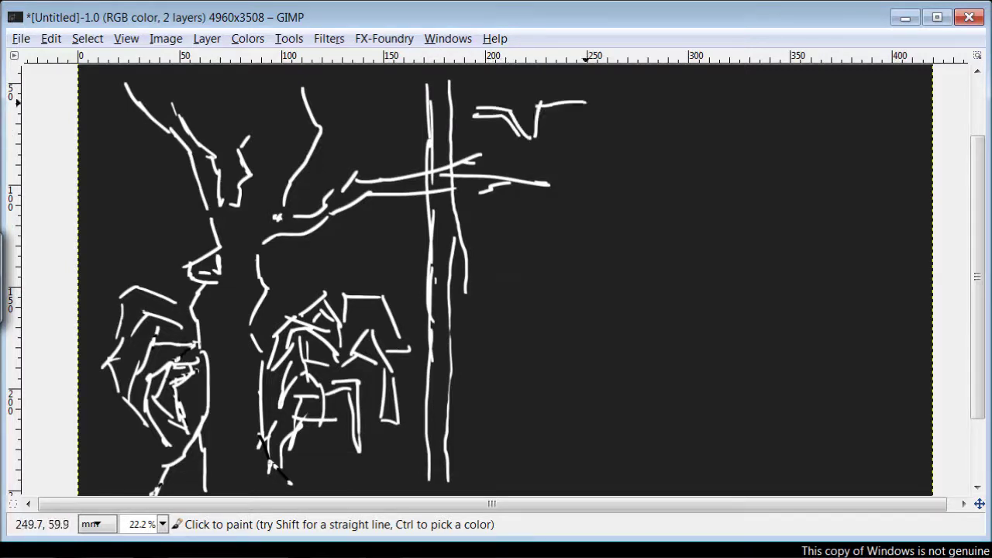
mouse_move(528, 240)
mouse_down()
mouse_move(546, 364)
mouse_move(545, 476)
mouse_up()
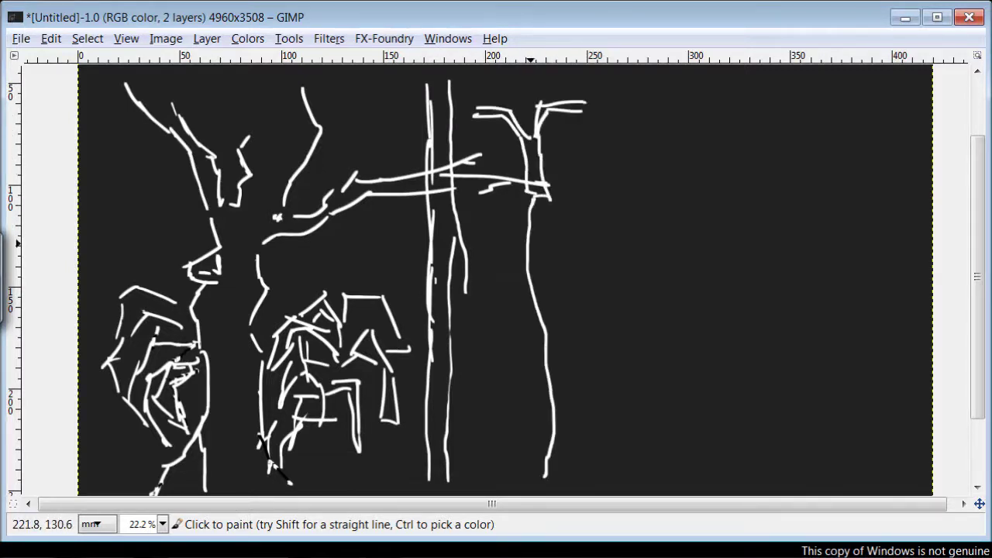
mouse_move(561, 400)
mouse_down()
mouse_move(562, 480)
mouse_move(537, 463)
mouse_up()
drag(987, 320, 976, 364)
drag(537, 419, 547, 417)
Draw a ground line beneath the scene and a boundary line above it, both across the full canvas width.
drag(79, 423, 926, 415)
scroll(547, 183, up, 5)
mouse_move(924, 151)
mouse_down()
mouse_move(743, 127)
mouse_move(32, 134)
mouse_up()
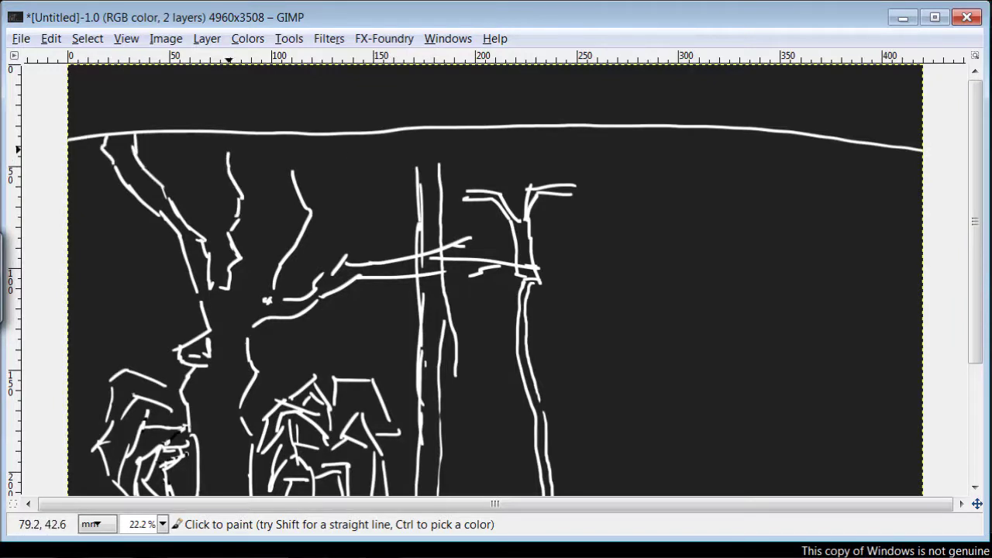
scroll(491, 194, down, 3)
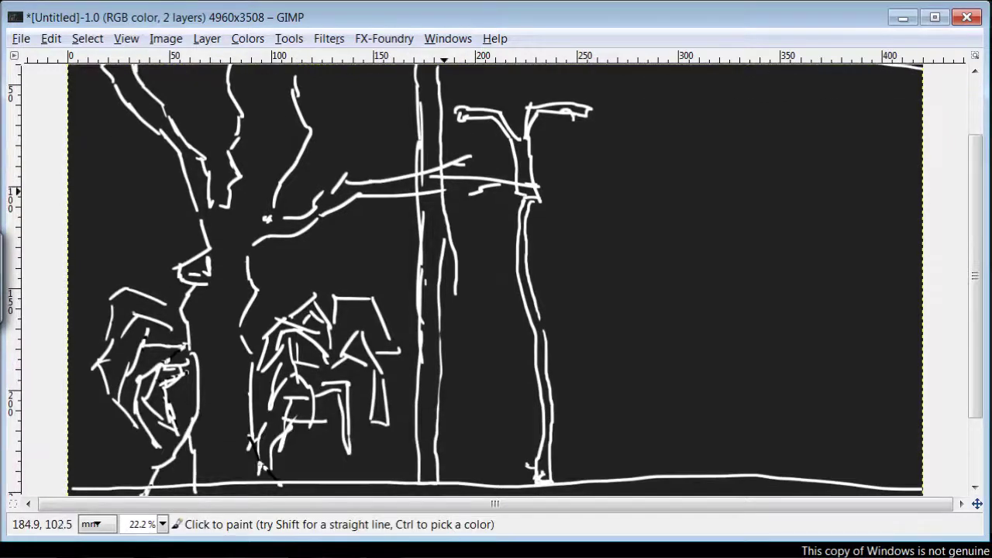
Sketch additional tree branches, extending past the lamp post, towards the canvas edge and low off the trunk.
drag(548, 165, 626, 171)
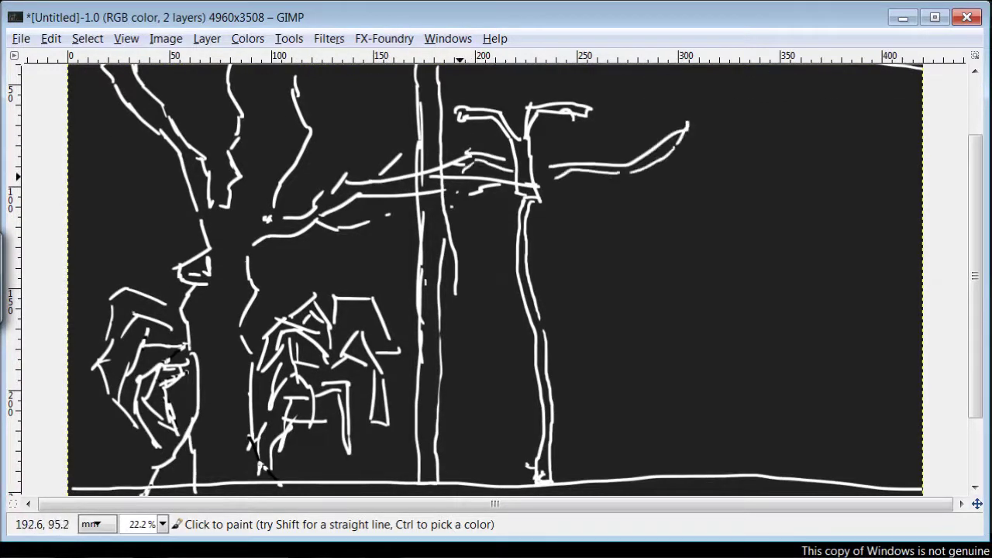
mouse_move(155, 224)
mouse_down()
mouse_move(109, 131)
mouse_move(201, 259)
mouse_up()
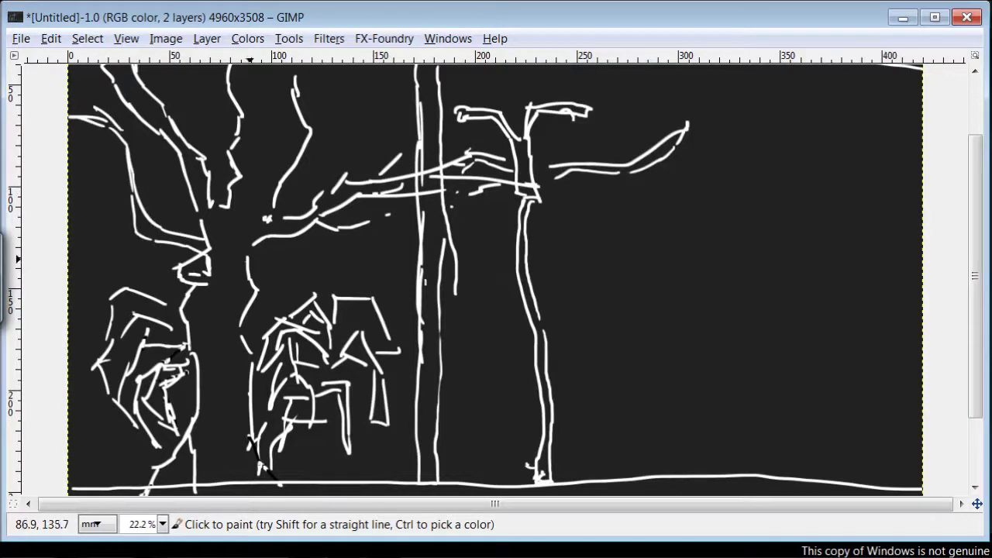
drag(259, 291, 388, 229)
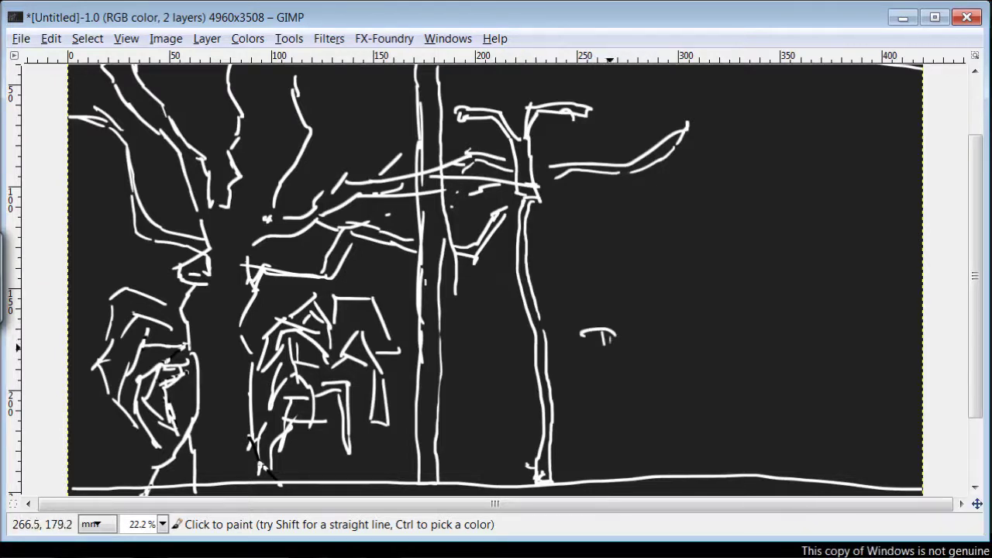
Sketch a simple figure sitting on a bench beside the lamp post, with head, torso, arms and legs.
drag(606, 393, 594, 431)
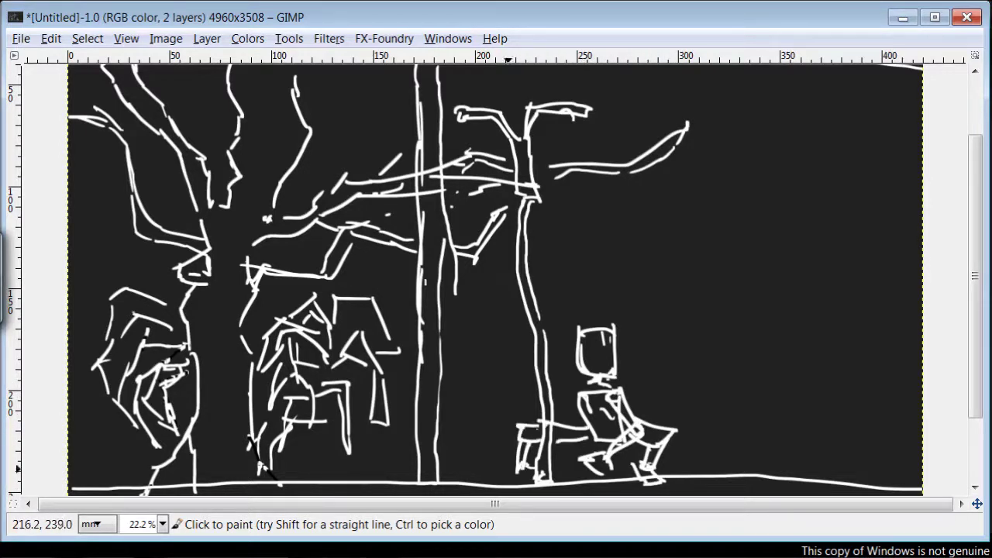
drag(582, 397, 568, 455)
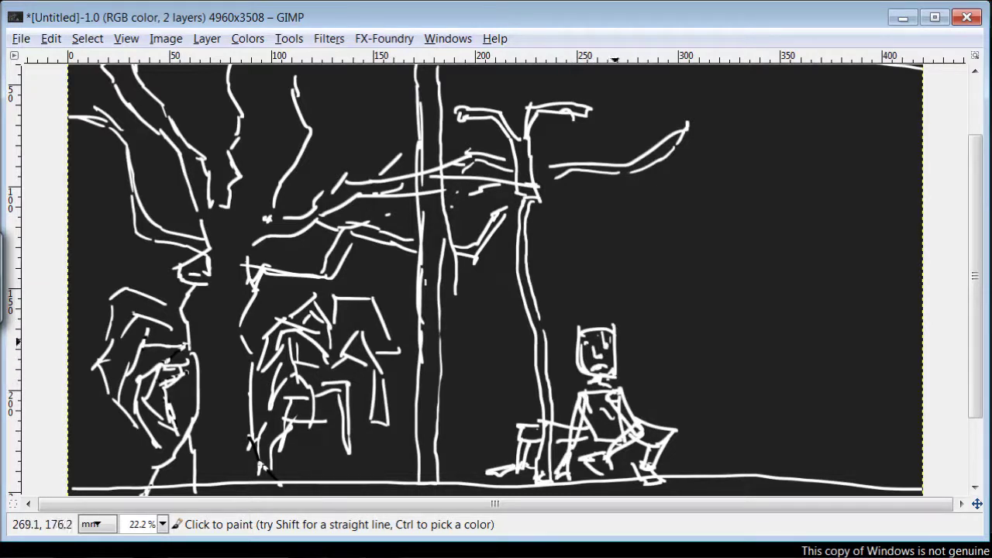
Sketch a cluster of tall rectangular buildings of different heights on the far side of the seated figure.
mouse_move(724, 463)
mouse_down()
mouse_move(762, 259)
mouse_move(751, 465)
mouse_up()
drag(740, 261, 786, 440)
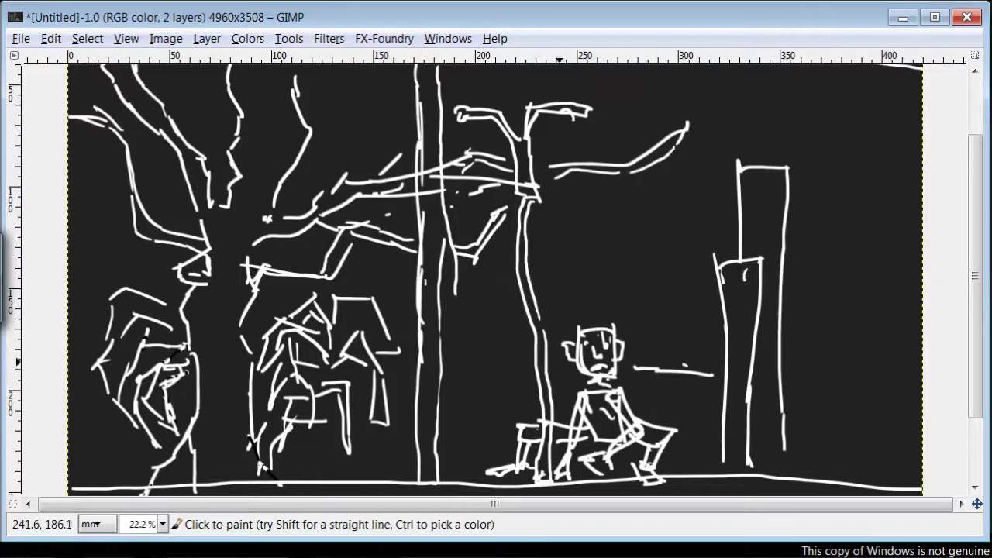
drag(799, 479, 815, 394)
drag(785, 252, 855, 374)
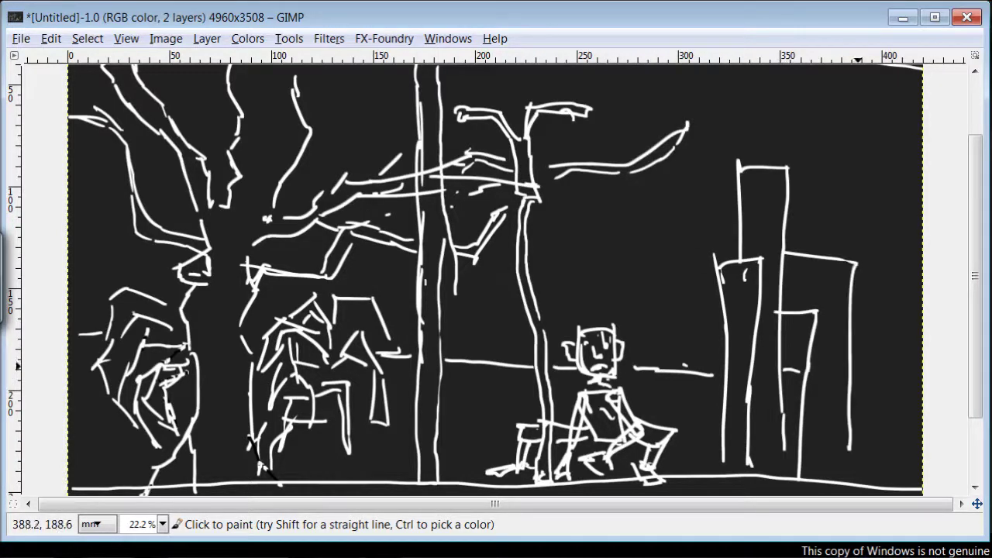
drag(728, 341, 657, 335)
drag(669, 336, 713, 371)
drag(694, 332, 711, 230)
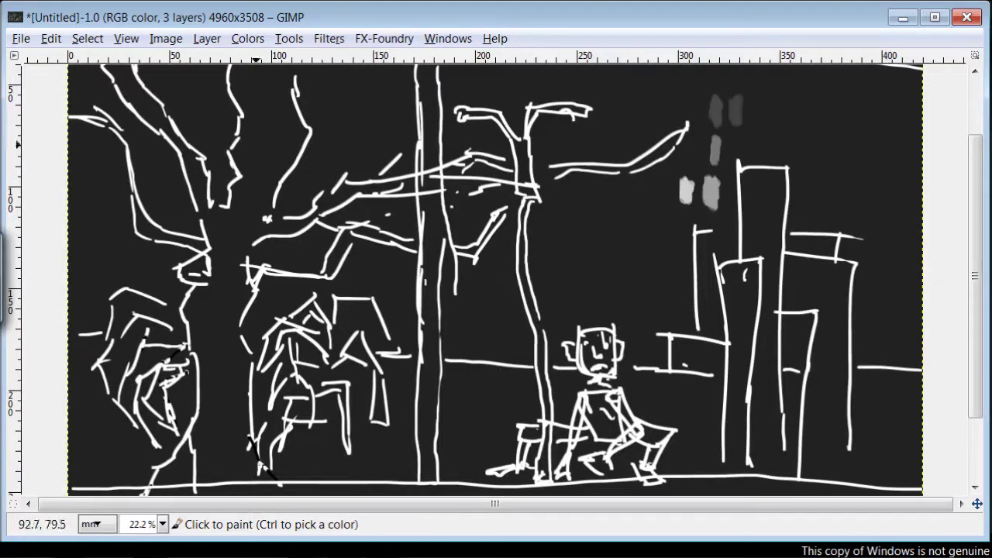
Enlarge the brush and fill the tree's trunk and branches with dark grey.
drag(256, 155, 237, 155)
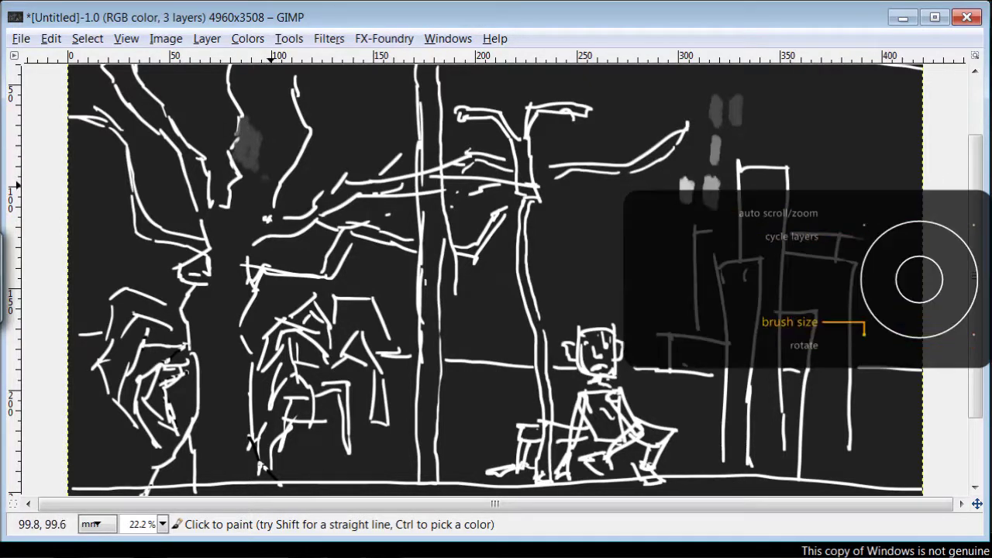
key(bracketright)
key(bracketright)
key(bracketright)
mouse_move(272, 190)
mouse_down()
mouse_move(288, 157)
mouse_move(262, 162)
mouse_move(248, 180)
mouse_move(230, 237)
mouse_move(246, 248)
mouse_move(221, 209)
mouse_move(207, 221)
mouse_move(202, 187)
mouse_up()
mouse_move(138, 70)
mouse_down()
mouse_move(118, 101)
mouse_move(109, 67)
mouse_up()
mouse_move(236, 77)
mouse_down()
mouse_move(274, 91)
mouse_move(312, 135)
mouse_up()
mouse_move(235, 307)
mouse_down()
mouse_move(220, 259)
mouse_move(199, 319)
mouse_move(221, 320)
mouse_move(251, 292)
mouse_move(242, 319)
mouse_move(202, 334)
mouse_move(206, 420)
mouse_move(224, 372)
mouse_move(246, 386)
mouse_move(245, 417)
mouse_move(259, 435)
mouse_move(239, 426)
mouse_move(204, 443)
mouse_move(185, 485)
mouse_up()
mouse_move(197, 247)
mouse_down()
mouse_move(135, 200)
mouse_move(120, 131)
mouse_up()
mouse_move(198, 246)
mouse_down()
mouse_move(251, 288)
mouse_move(294, 276)
mouse_move(346, 231)
mouse_move(467, 243)
mouse_move(500, 211)
mouse_up()
mouse_move(306, 221)
mouse_down()
mouse_move(353, 180)
mouse_move(385, 183)
mouse_up()
mouse_move(476, 156)
mouse_down()
mouse_move(507, 164)
mouse_move(592, 162)
mouse_move(663, 155)
mouse_up()
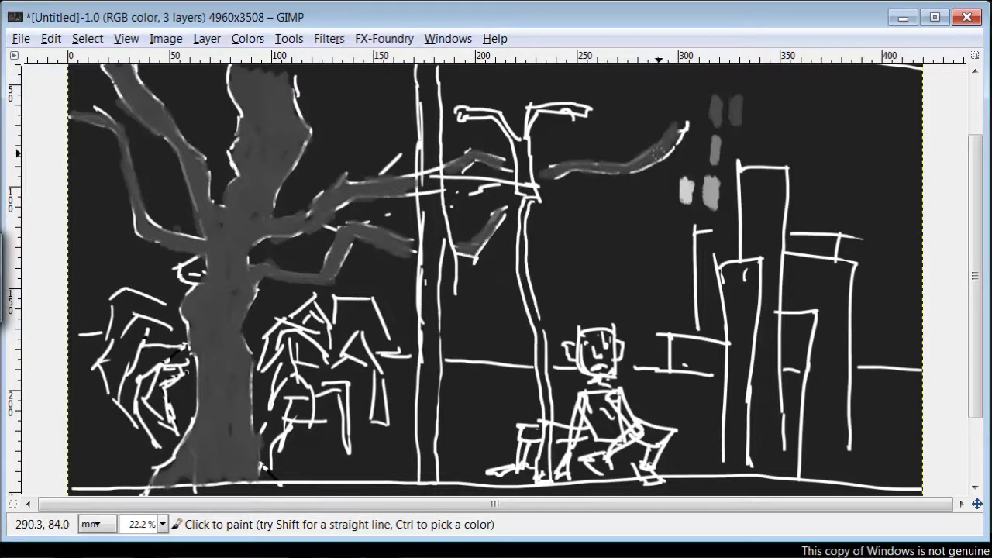
Paint the background around the tree's branches and the two bushes in near-white with light grey patches.
key(ctrl)
mouse_move(167, 186)
mouse_down()
mouse_move(179, 220)
mouse_move(189, 204)
mouse_move(162, 204)
mouse_move(128, 149)
mouse_move(123, 113)
mouse_move(99, 109)
mouse_move(95, 93)
mouse_up()
mouse_move(205, 155)
mouse_down()
mouse_move(231, 114)
mouse_move(225, 57)
mouse_move(163, 84)
mouse_move(209, 137)
mouse_up()
mouse_move(250, 256)
mouse_down()
mouse_move(292, 227)
mouse_move(307, 256)
mouse_move(307, 241)
mouse_move(348, 215)
mouse_move(403, 201)
mouse_move(407, 270)
mouse_move(361, 248)
mouse_move(334, 287)
mouse_move(334, 313)
mouse_move(391, 312)
mouse_move(414, 291)
mouse_move(375, 286)
mouse_up()
mouse_move(258, 321)
mouse_down()
mouse_move(253, 343)
mouse_move(262, 302)
mouse_move(285, 295)
mouse_move(250, 287)
mouse_up()
mouse_move(318, 148)
mouse_down()
mouse_move(292, 208)
mouse_move(401, 158)
mouse_move(379, 165)
mouse_move(313, 103)
mouse_move(342, 155)
mouse_move(396, 122)
mouse_move(374, 68)
mouse_move(363, 123)
mouse_move(321, 162)
mouse_up()
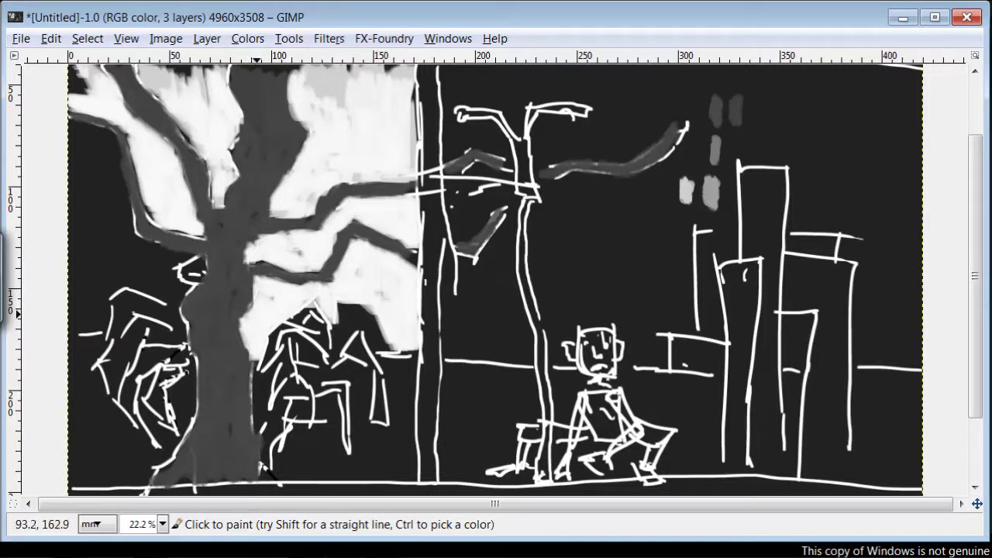
mouse_move(175, 264)
mouse_down()
mouse_move(117, 208)
mouse_move(113, 171)
mouse_move(76, 128)
mouse_move(85, 244)
mouse_move(111, 289)
mouse_move(188, 298)
mouse_move(97, 282)
mouse_move(96, 366)
mouse_move(79, 419)
mouse_move(143, 464)
mouse_move(95, 416)
mouse_move(78, 465)
mouse_up()
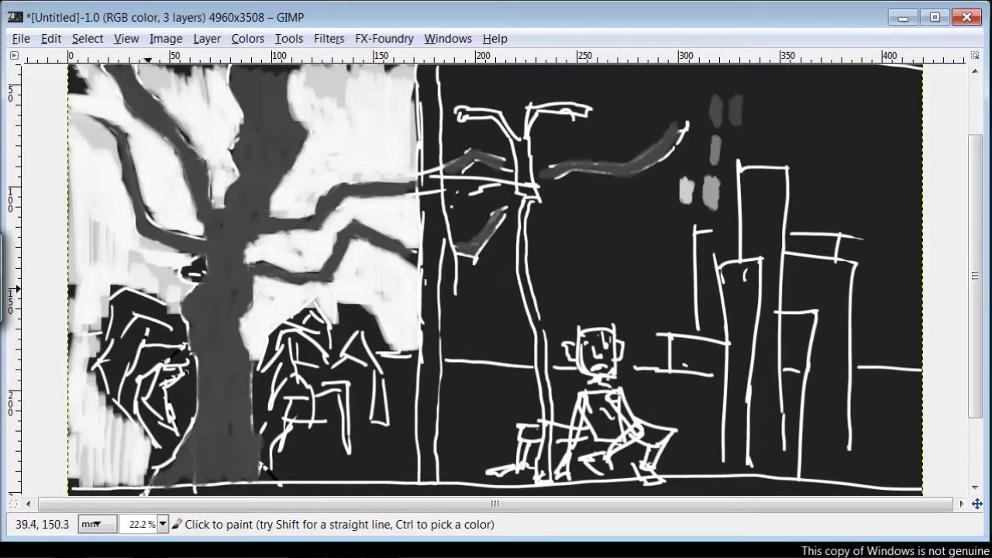
mouse_move(288, 466)
mouse_down()
mouse_move(296, 432)
mouse_move(321, 407)
mouse_move(353, 467)
mouse_move(397, 478)
mouse_move(363, 403)
mouse_move(411, 372)
mouse_move(394, 419)
mouse_up()
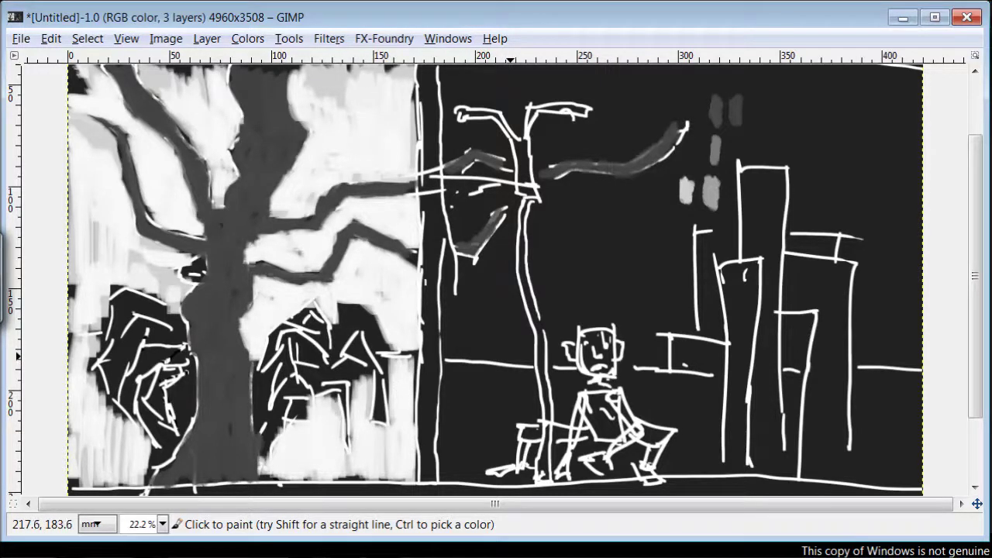
Fill the tall pole with dark grey and paint the sky behind the lamp post in near-white and light grey.
ctrl+click(718, 119)
mouse_move(426, 167)
mouse_down()
mouse_move(431, 70)
mouse_move(434, 249)
mouse_move(423, 403)
mouse_move(433, 484)
mouse_up()
mouse_move(443, 271)
mouse_down()
mouse_move(453, 295)
mouse_move(446, 350)
mouse_move(457, 369)
mouse_move(516, 307)
mouse_move(514, 354)
mouse_move(474, 344)
mouse_move(459, 260)
mouse_move(511, 298)
mouse_move(490, 260)
mouse_move(510, 227)
mouse_move(480, 211)
mouse_move(478, 224)
mouse_move(495, 184)
mouse_up()
mouse_move(571, 359)
mouse_down()
mouse_move(553, 346)
mouse_move(543, 227)
mouse_move(552, 295)
mouse_move(578, 325)
mouse_move(625, 313)
mouse_move(628, 359)
mouse_move(645, 360)
mouse_move(676, 329)
mouse_move(611, 245)
mouse_move(599, 302)
mouse_move(618, 307)
mouse_up()
mouse_move(683, 203)
mouse_down()
mouse_move(680, 249)
mouse_move(642, 271)
mouse_move(589, 214)
mouse_move(554, 210)
mouse_up()
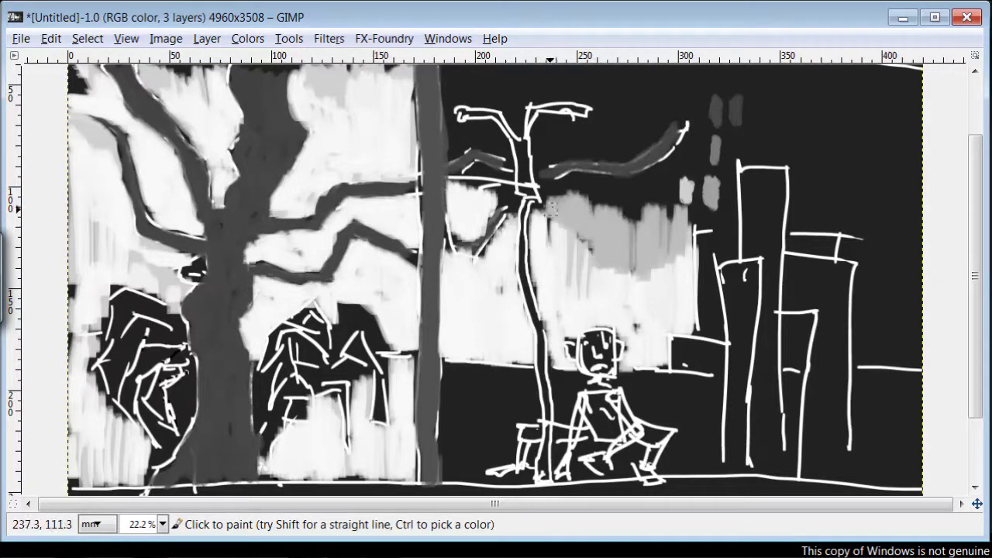
Cover the upper sky between the tree and the buildings with light grey, working around the branches and lamp arms.
mouse_move(472, 170)
mouse_down()
mouse_move(500, 148)
mouse_move(447, 151)
mouse_move(448, 130)
mouse_move(484, 82)
mouse_move(414, 122)
mouse_move(405, 161)
mouse_move(349, 108)
mouse_move(344, 78)
mouse_move(393, 150)
mouse_up()
mouse_move(555, 203)
mouse_down()
mouse_move(593, 186)
mouse_move(629, 221)
mouse_move(645, 183)
mouse_move(655, 213)
mouse_up()
mouse_move(537, 131)
mouse_down()
mouse_move(591, 117)
mouse_move(626, 124)
mouse_move(659, 82)
mouse_move(647, 224)
mouse_up()
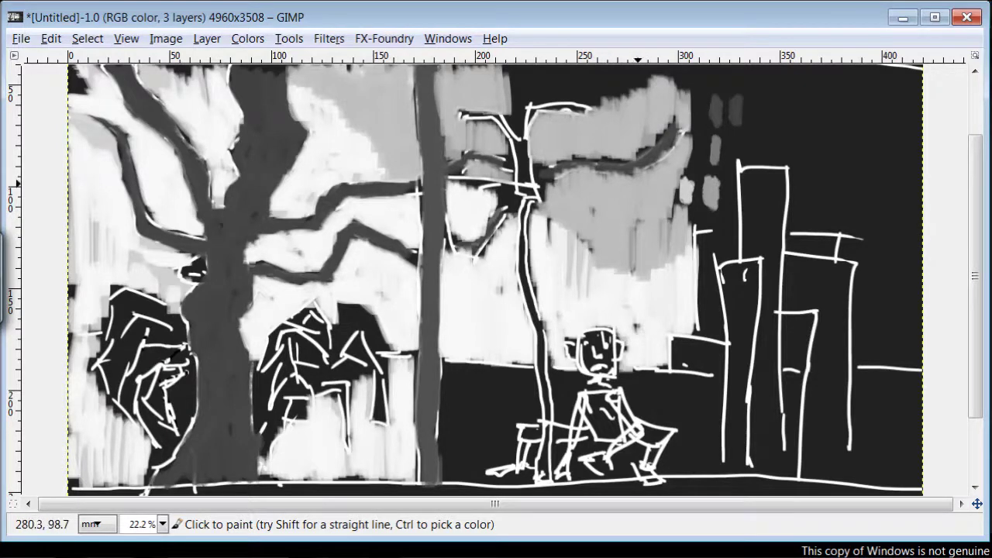
Fill the seated figure and its limbs with dark grey.
key(Tab)
key(Tab)
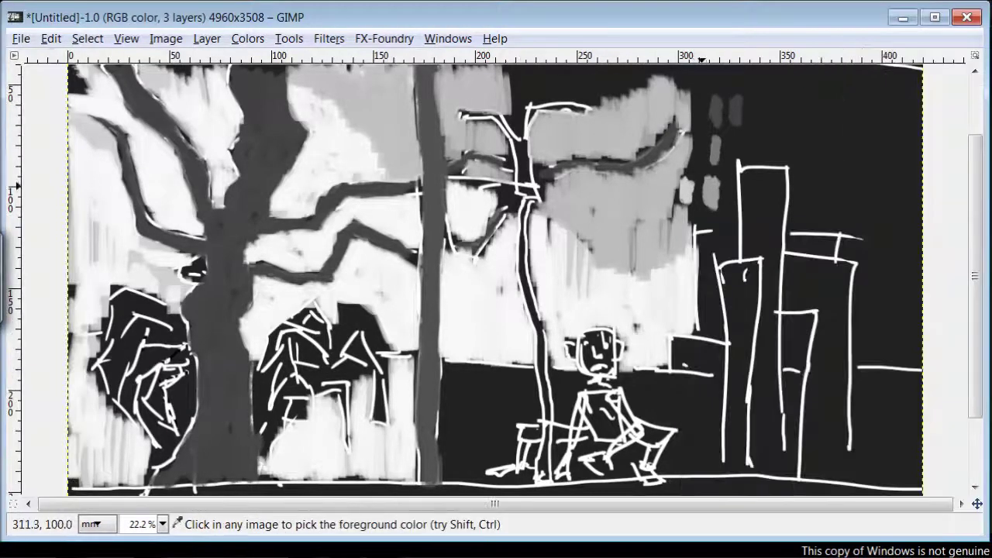
mouse_move(590, 332)
mouse_down()
mouse_move(613, 345)
mouse_move(601, 424)
mouse_move(638, 426)
mouse_move(587, 461)
mouse_move(669, 444)
mouse_move(645, 472)
mouse_up()
mouse_move(524, 427)
mouse_down()
mouse_move(522, 454)
mouse_move(568, 461)
mouse_up()
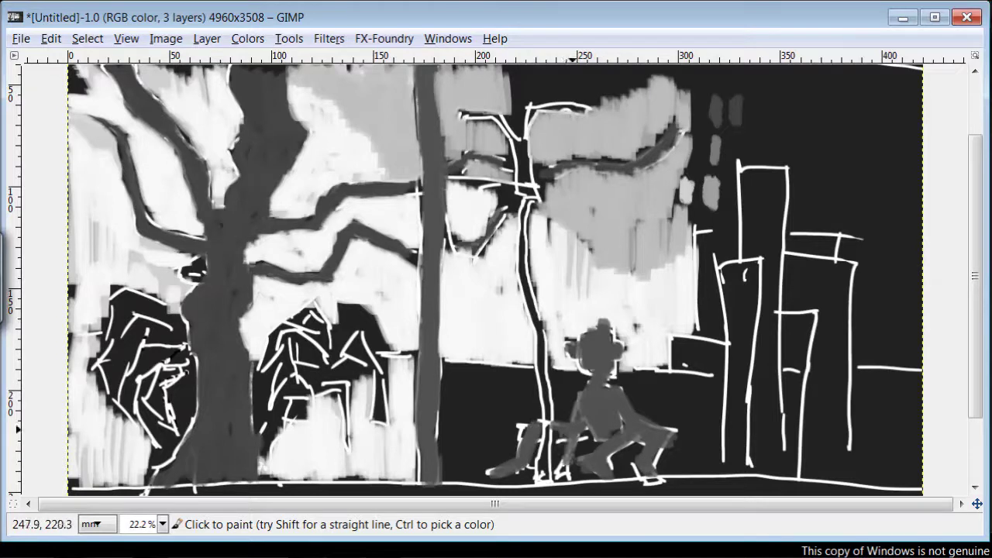
Touch up the light background by the lamp post, then paint its stem and two arms dark grey.
ctrl+click(690, 186)
drag(518, 245, 522, 288)
ctrl+click(716, 147)
drag(531, 184, 485, 110)
mouse_move(547, 103)
mouse_down()
mouse_move(520, 181)
mouse_move(543, 473)
mouse_up()
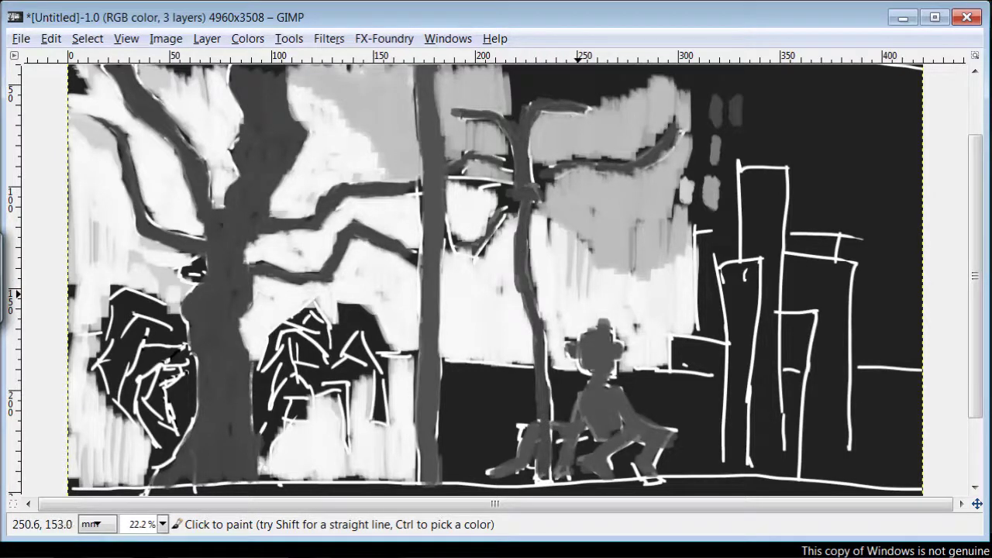
Paint the background around and below the seated figure in near-white, including the gaps between its limbs.
ctrl+click(688, 193)
mouse_move(586, 376)
mouse_down()
mouse_move(556, 383)
mouse_move(569, 401)
mouse_up()
mouse_move(613, 366)
mouse_down()
mouse_move(633, 389)
mouse_move(652, 369)
mouse_move(681, 378)
mouse_move(702, 423)
mouse_move(698, 459)
mouse_move(661, 448)
mouse_up()
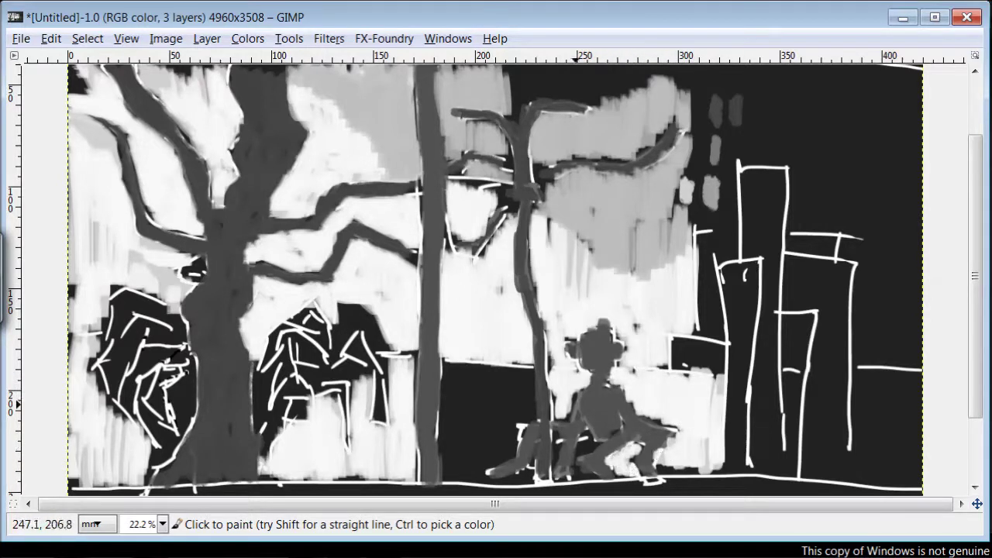
mouse_move(529, 386)
mouse_down()
mouse_move(518, 440)
mouse_move(533, 485)
mouse_move(457, 441)
mouse_move(481, 432)
mouse_move(469, 368)
mouse_move(487, 427)
mouse_move(581, 479)
mouse_up()
Fill the buildings with dark grey and add a low dark grey shape on the horizon beside the pole.
ctrl+click(703, 164)
mouse_move(725, 291)
mouse_down()
mouse_move(737, 350)
mouse_move(745, 305)
mouse_move(759, 324)
mouse_move(737, 391)
mouse_move(741, 454)
mouse_up()
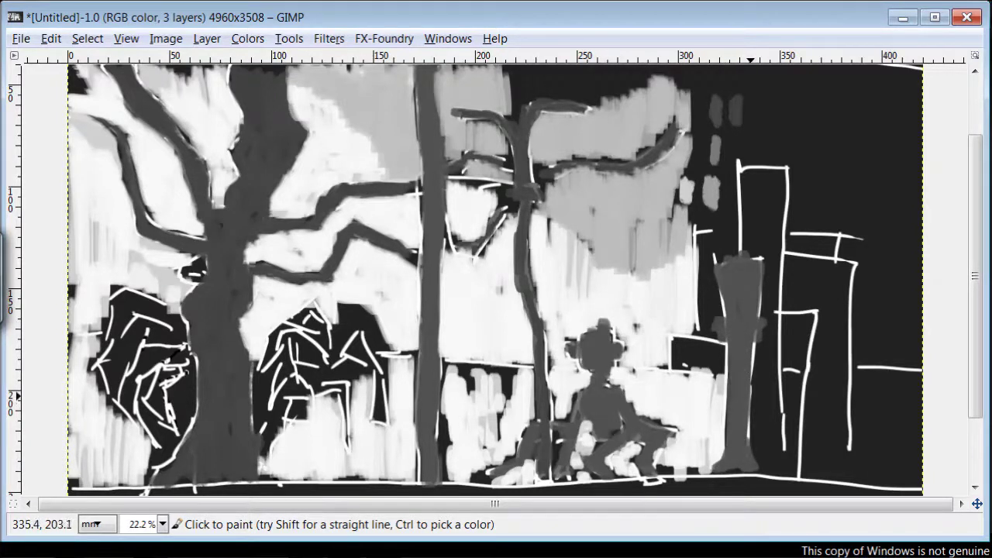
mouse_move(785, 176)
mouse_down()
mouse_move(749, 189)
mouse_move(772, 256)
mouse_move(764, 443)
mouse_up()
mouse_move(837, 254)
mouse_down()
mouse_move(830, 283)
mouse_move(786, 299)
mouse_move(842, 296)
mouse_move(844, 374)
mouse_up()
drag(806, 316, 781, 462)
drag(459, 341, 511, 369)
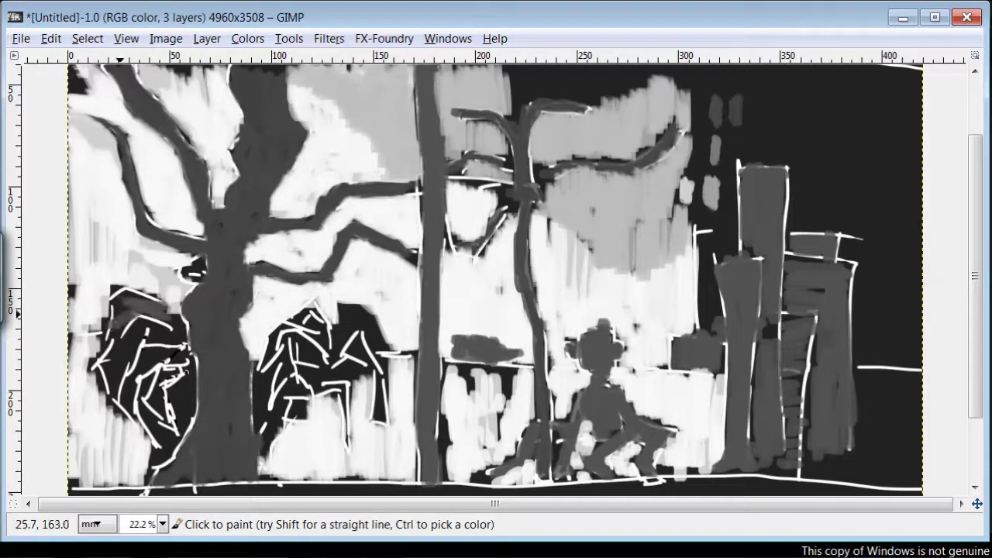
Switch to the Chalk 03 brush and paint dark grey foliage on both bushes and beside the buildings.
key(Tab)
click(783, 339)
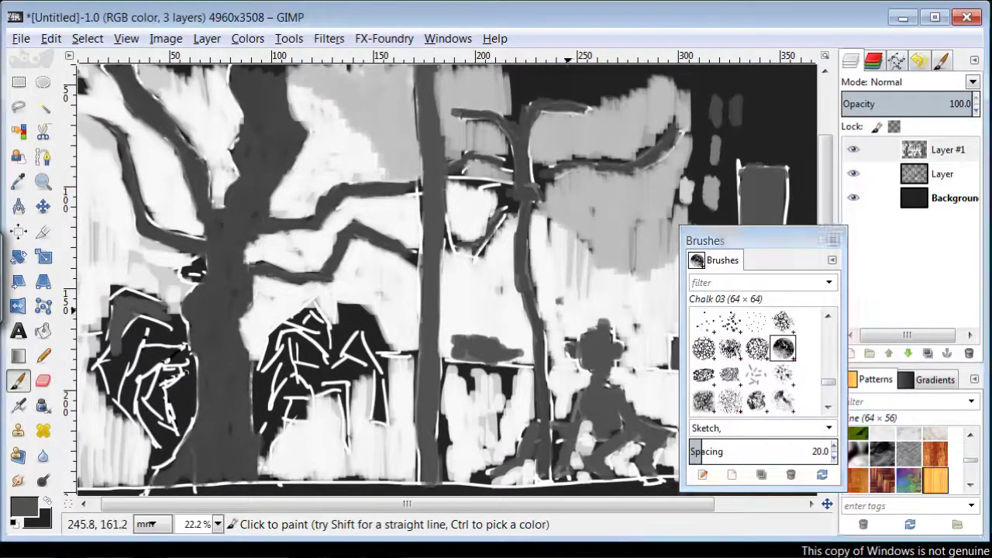
key(Tab)
ctrl+click(128, 303)
mouse_move(160, 334)
mouse_down()
mouse_move(111, 338)
mouse_move(107, 400)
mouse_move(280, 341)
mouse_move(339, 385)
mouse_move(367, 346)
mouse_move(328, 374)
mouse_move(280, 453)
mouse_move(326, 419)
mouse_move(340, 433)
mouse_move(343, 471)
mouse_move(332, 462)
mouse_up()
mouse_move(132, 419)
mouse_down()
mouse_move(124, 446)
mouse_move(112, 400)
mouse_up()
mouse_move(659, 353)
mouse_down()
mouse_move(639, 297)
mouse_move(684, 224)
mouse_move(680, 342)
mouse_move(674, 243)
mouse_up()
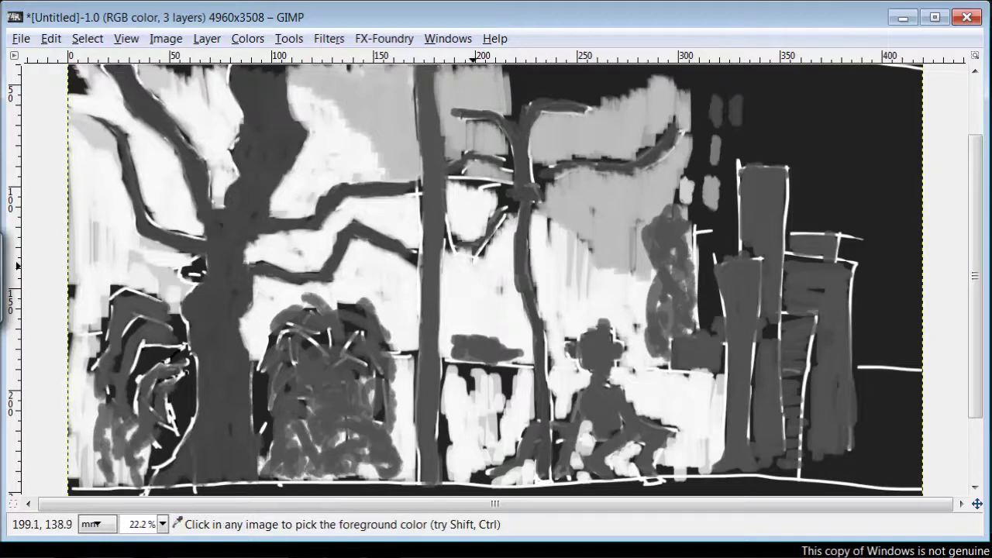
Add a new layer and dab tan, blue and reddish-brown colour swatches above the buildings.
click(207, 39)
click(241, 59)
click(139, 307)
drag(763, 93, 763, 120)
drag(803, 91, 803, 119)
drag(784, 86, 783, 121)
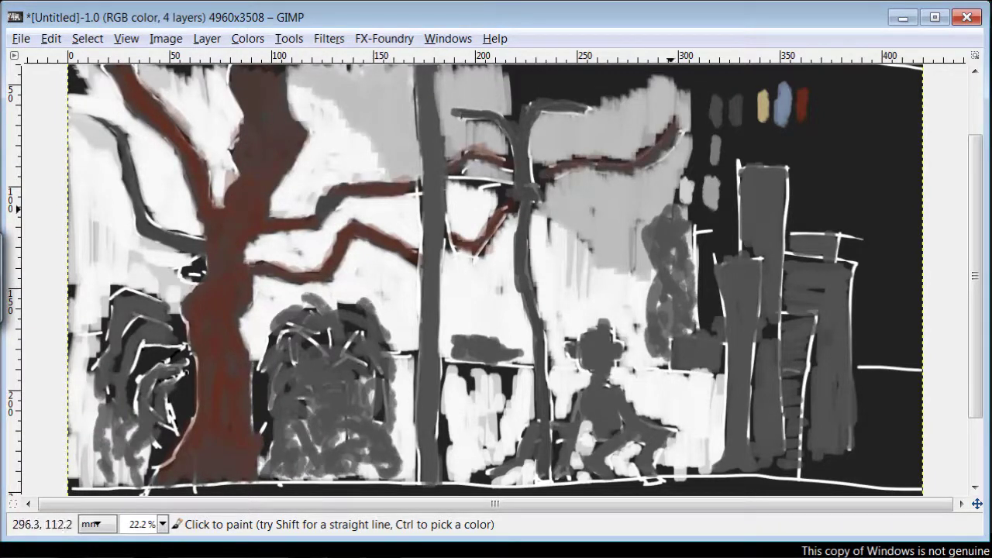
Paint tan highlights over the tree's trunk and branches, keeping streaks of the reddish-brown underneath.
mouse_move(244, 364)
mouse_down()
mouse_move(245, 431)
mouse_move(215, 462)
mouse_move(230, 330)
mouse_move(206, 356)
mouse_move(246, 326)
mouse_move(224, 307)
mouse_move(221, 267)
mouse_move(124, 216)
mouse_move(203, 237)
mouse_move(248, 272)
mouse_move(318, 285)
mouse_move(376, 236)
mouse_up()
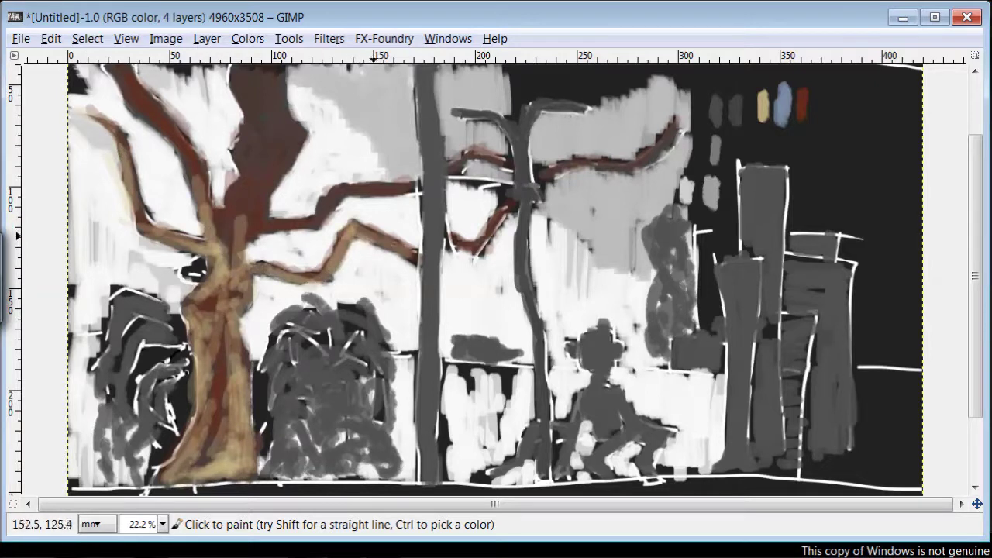
mouse_move(479, 154)
mouse_down()
mouse_move(316, 225)
mouse_move(237, 202)
mouse_move(250, 215)
mouse_move(263, 176)
mouse_move(246, 158)
mouse_move(251, 169)
mouse_move(235, 80)
mouse_move(273, 98)
mouse_move(248, 191)
mouse_move(204, 178)
mouse_move(159, 120)
mouse_move(200, 273)
mouse_up()
mouse_move(206, 327)
mouse_down()
mouse_move(248, 353)
mouse_move(243, 345)
mouse_up()
Pick the reddish-brown swatch and paint shading strokes where the tree's trunk meets its branches.
key(o)
click(801, 109)
key(p)
mouse_move(271, 251)
mouse_down()
mouse_move(279, 331)
mouse_move(287, 315)
mouse_move(312, 312)
mouse_up()
mouse_move(214, 276)
mouse_down()
mouse_move(192, 310)
mouse_move(184, 300)
mouse_move(209, 203)
mouse_move(204, 236)
mouse_move(176, 227)
mouse_move(167, 204)
mouse_move(192, 205)
mouse_move(175, 152)
mouse_up()
Enlarge the brush and paint light blue over the sky around the tree, pole and lamp post, as far as the tall bush.
key(shift+])
key(shift+])
key(shift+])
mouse_move(121, 110)
mouse_down()
mouse_move(115, 84)
mouse_move(159, 170)
mouse_move(244, 172)
mouse_move(211, 98)
mouse_move(225, 157)
mouse_up()
mouse_move(335, 240)
mouse_down()
mouse_move(358, 246)
mouse_move(374, 226)
mouse_move(435, 238)
mouse_move(405, 229)
mouse_move(482, 212)
mouse_move(451, 243)
mouse_move(425, 355)
mouse_move(382, 313)
mouse_move(115, 204)
mouse_move(104, 109)
mouse_up()
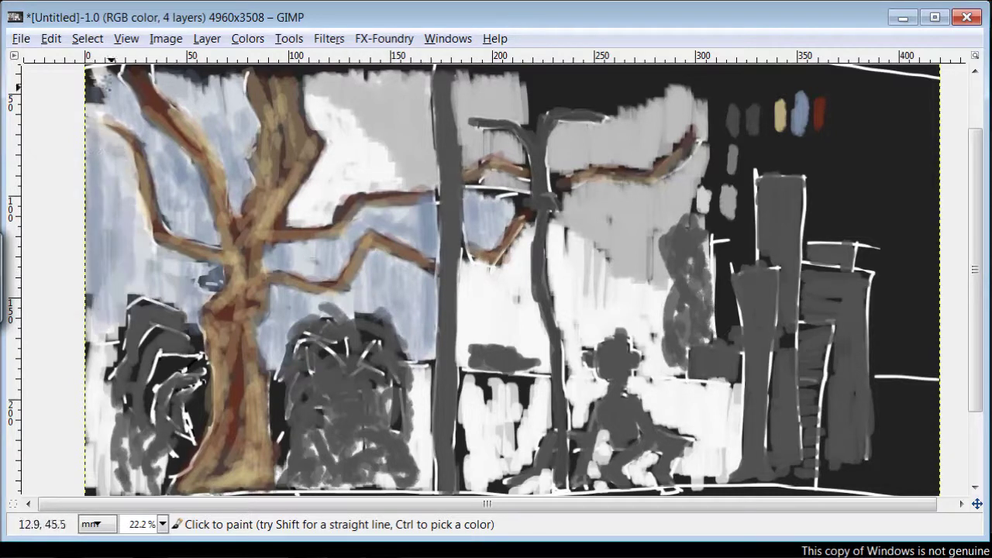
mouse_move(426, 139)
mouse_down()
mouse_move(390, 110)
mouse_move(292, 226)
mouse_move(343, 162)
mouse_move(350, 130)
mouse_move(409, 253)
mouse_up()
mouse_move(538, 362)
mouse_down()
mouse_move(471, 353)
mouse_move(507, 293)
mouse_move(503, 182)
mouse_move(520, 160)
mouse_move(467, 175)
mouse_move(479, 85)
mouse_move(519, 85)
mouse_up()
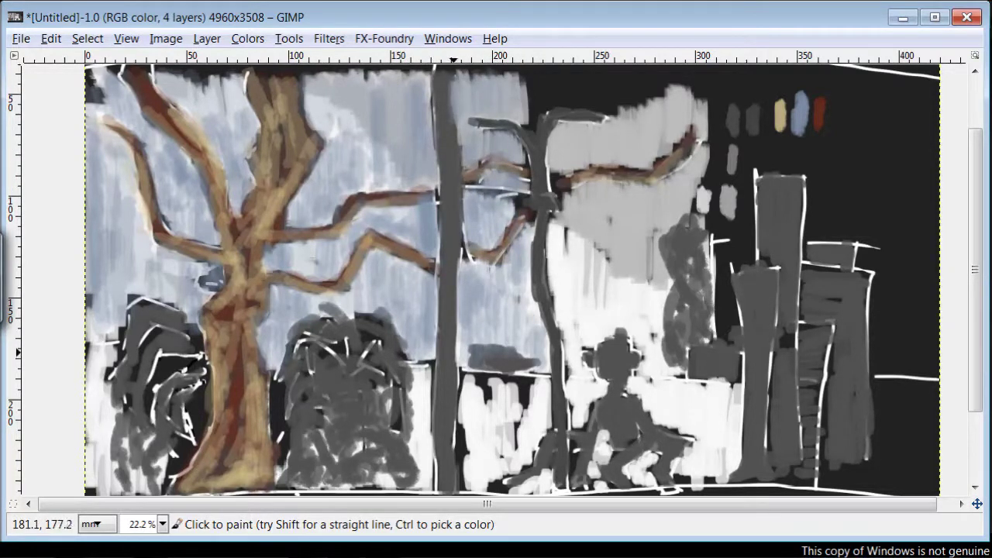
mouse_move(703, 128)
mouse_down()
mouse_move(674, 97)
mouse_move(619, 153)
mouse_move(700, 147)
mouse_move(673, 180)
mouse_move(570, 209)
mouse_move(602, 242)
mouse_move(638, 247)
mouse_move(660, 313)
mouse_move(629, 258)
mouse_move(595, 330)
mouse_move(565, 344)
mouse_up()
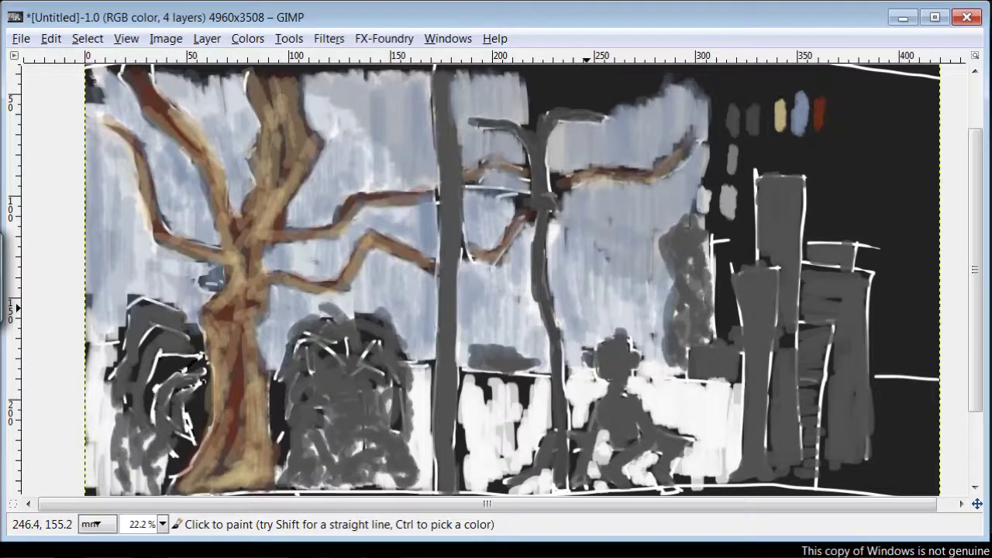
Repaint the branches crossing the lamp post with reddish-brown and tan strokes, joining them in front of the post.
ctrl+click(793, 117)
ctrl+click(818, 121)
drag(490, 162, 563, 174)
drag(531, 211, 602, 173)
drag(582, 179, 682, 173)
ctrl+click(780, 116)
mouse_move(524, 219)
mouse_down()
mouse_move(565, 180)
mouse_move(663, 176)
mouse_up()
mouse_move(575, 175)
mouse_down()
mouse_move(521, 164)
mouse_move(458, 189)
mouse_up()
mouse_move(475, 254)
mouse_down()
mouse_move(566, 188)
mouse_move(696, 131)
mouse_up()
drag(489, 160, 463, 180)
mouse_move(539, 184)
mouse_down()
mouse_move(463, 189)
mouse_move(574, 186)
mouse_up()
Add purple and green swatches to the palette and fill both bushes beside the tree trunk with green.
ctrl+click(822, 113)
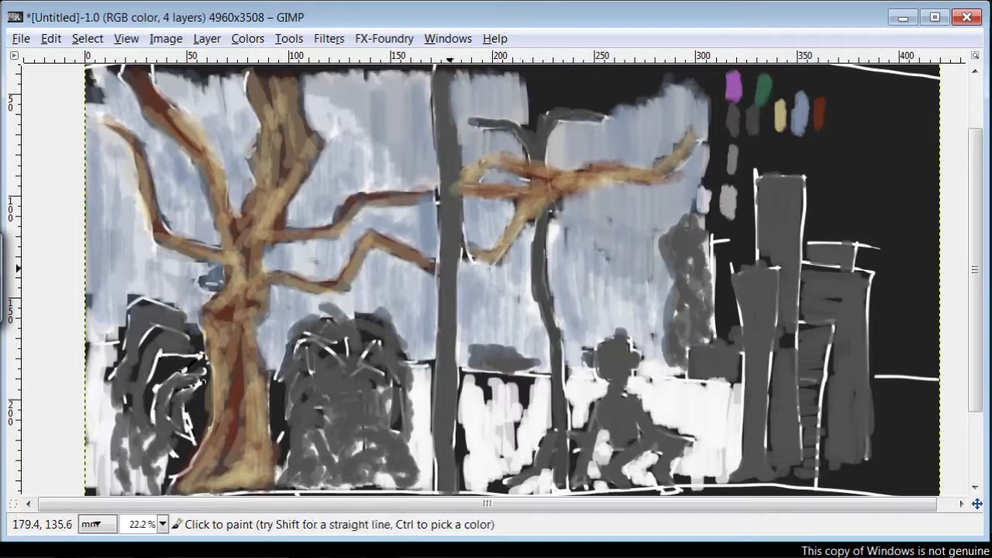
ctrl+click(763, 91)
mouse_move(325, 377)
mouse_down()
mouse_move(286, 402)
mouse_move(317, 343)
mouse_up()
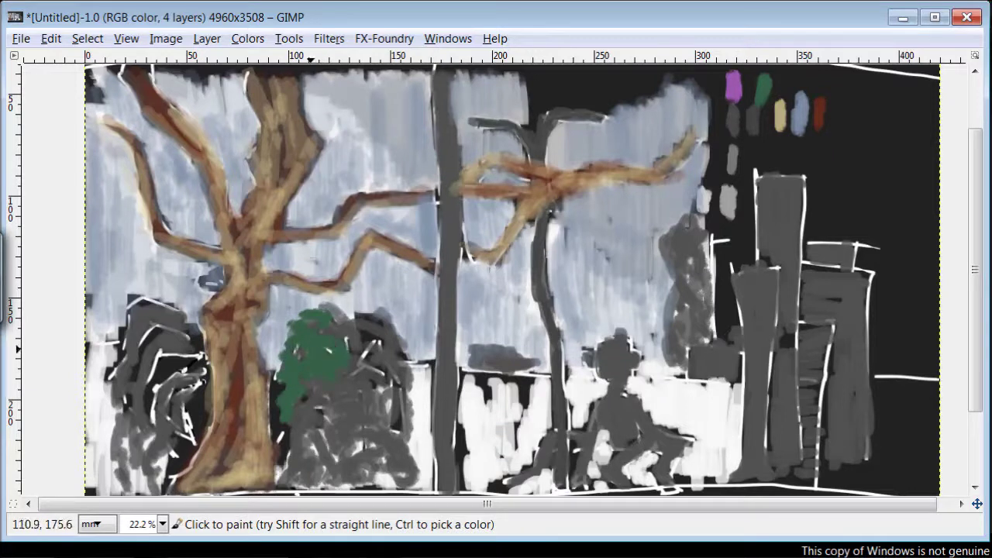
mouse_move(326, 445)
mouse_down()
mouse_move(295, 475)
mouse_move(373, 472)
mouse_move(384, 418)
mouse_up()
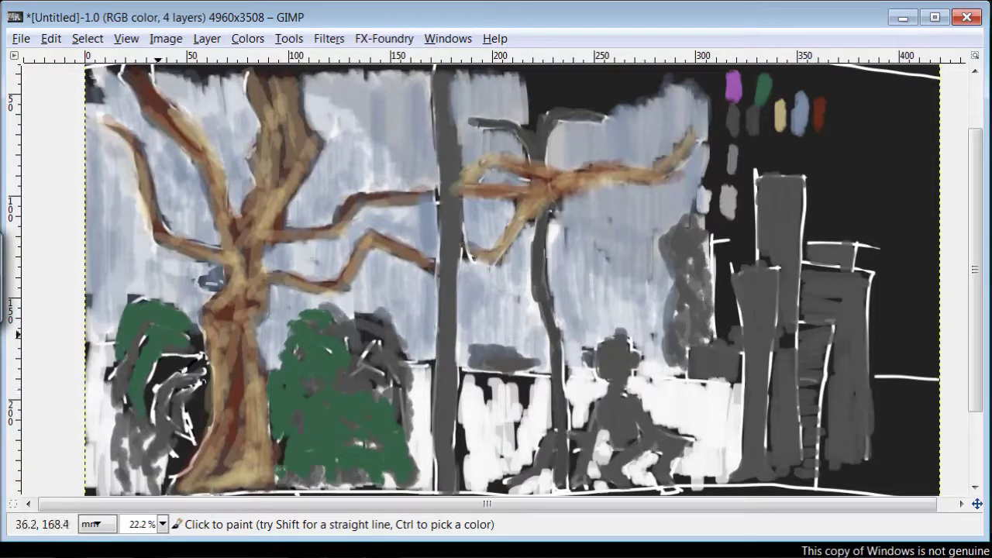
drag(112, 429, 154, 482)
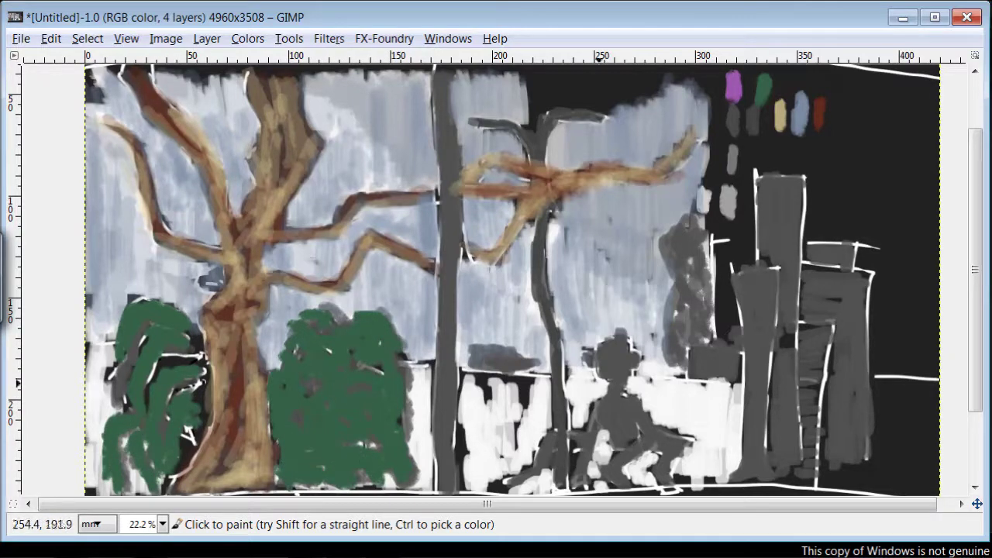
Extend green foliage along the ground to the lamp post and fill the tall bush beside the buildings with green.
drag(412, 485, 436, 470)
drag(976, 271, 976, 319)
mouse_move(486, 402)
mouse_down()
mouse_move(520, 412)
mouse_move(528, 355)
mouse_up()
mouse_move(317, 385)
mouse_down()
mouse_move(244, 391)
mouse_move(199, 419)
mouse_move(283, 417)
mouse_up()
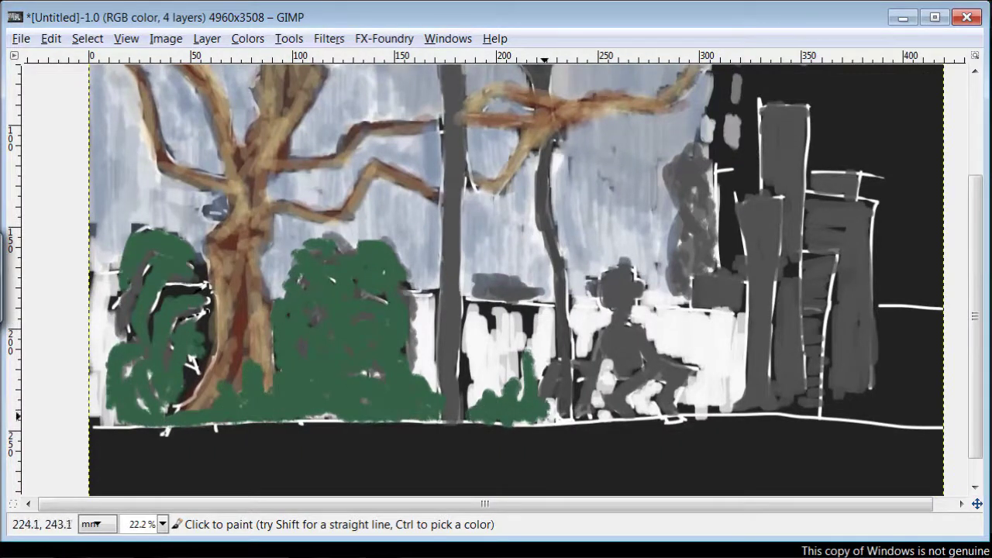
scroll(573, 364, up, 2)
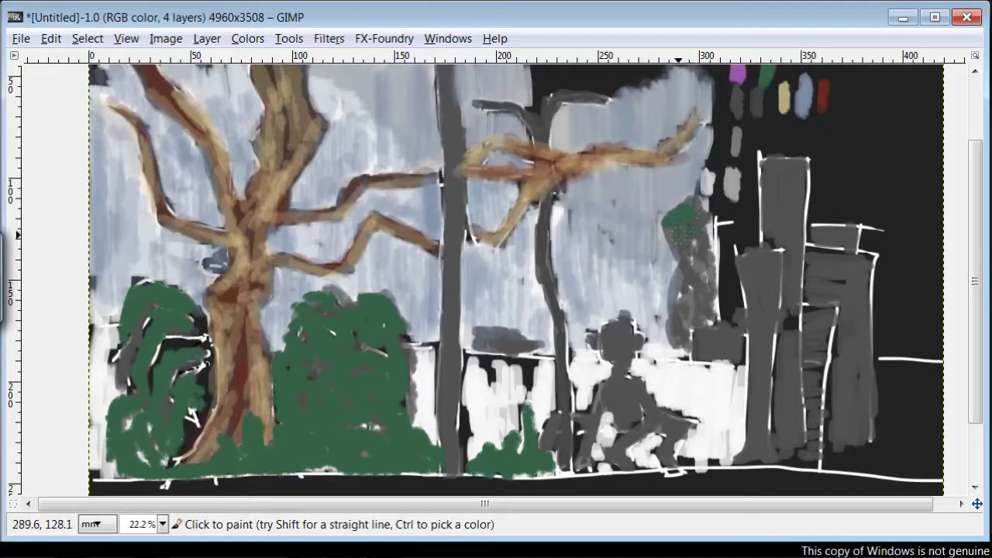
drag(698, 266, 682, 315)
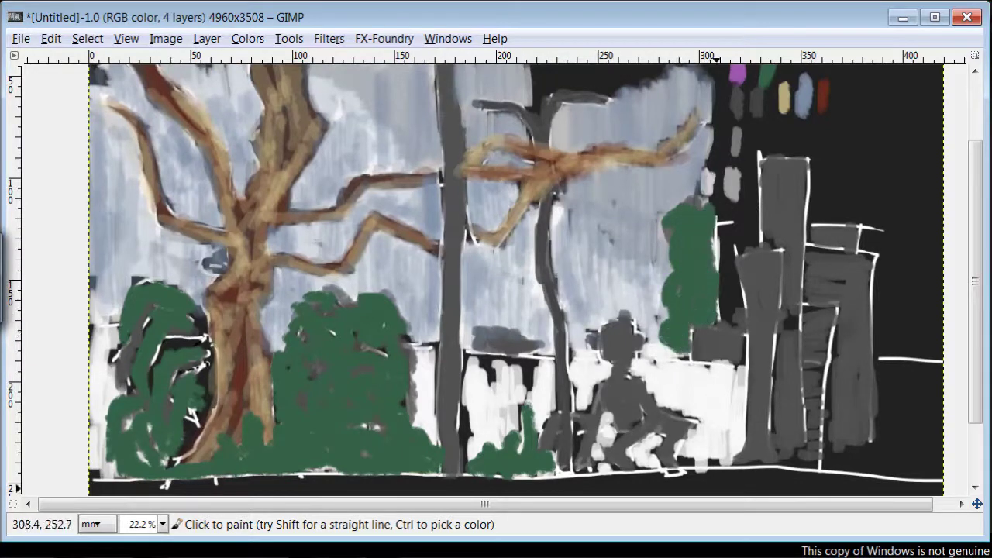
Pick the tan swatch and paint curved leaf highlights on the bushes, ground foliage and tall bush.
key(Tab)
key(Tab)
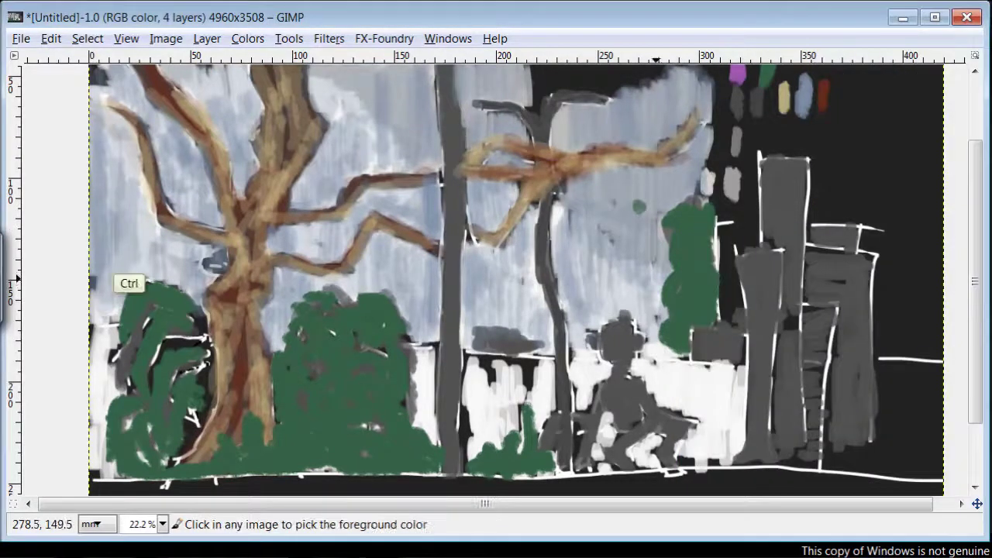
key(r)
key(o)
click(786, 102)
key(p)
drag(372, 428, 355, 434)
mouse_move(336, 352)
mouse_down()
mouse_move(370, 388)
mouse_move(320, 317)
mouse_move(337, 426)
mouse_move(430, 429)
mouse_move(384, 310)
mouse_up()
mouse_move(252, 454)
mouse_down()
mouse_move(225, 469)
mouse_move(176, 400)
mouse_move(140, 319)
mouse_move(147, 461)
mouse_up()
drag(496, 461, 550, 450)
mouse_move(691, 297)
mouse_down()
mouse_move(677, 303)
mouse_move(672, 334)
mouse_up()
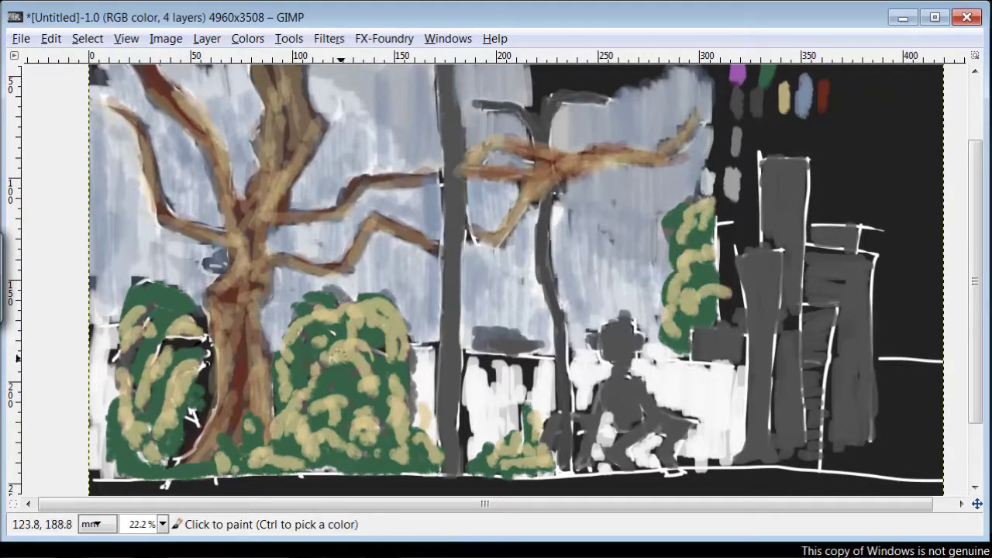
Break up the tan highlights on all the foliage with green dabs.
mouse_move(342, 365)
mouse_down()
mouse_move(334, 315)
mouse_move(365, 386)
mouse_move(340, 423)
mouse_move(297, 374)
mouse_move(167, 369)
mouse_move(119, 410)
mouse_move(135, 334)
mouse_move(178, 353)
mouse_up()
drag(528, 427, 518, 459)
mouse_move(707, 286)
mouse_down()
mouse_move(685, 261)
mouse_move(719, 325)
mouse_up()
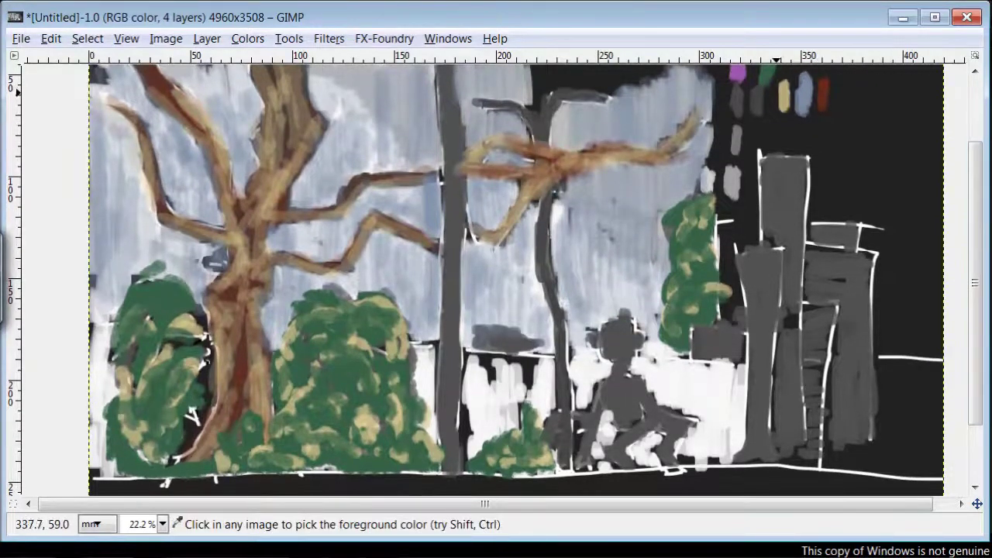
Paint the seated figure's head, torso, arms and legs in tan.
ctrl+click(411, 92)
mouse_move(617, 341)
mouse_down()
mouse_move(614, 325)
mouse_move(624, 351)
mouse_up()
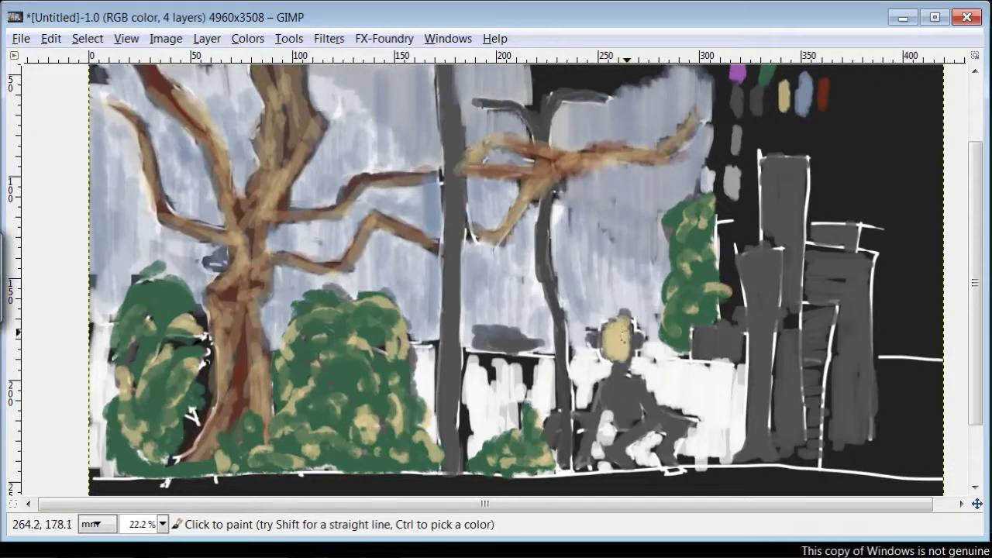
drag(616, 393, 643, 420)
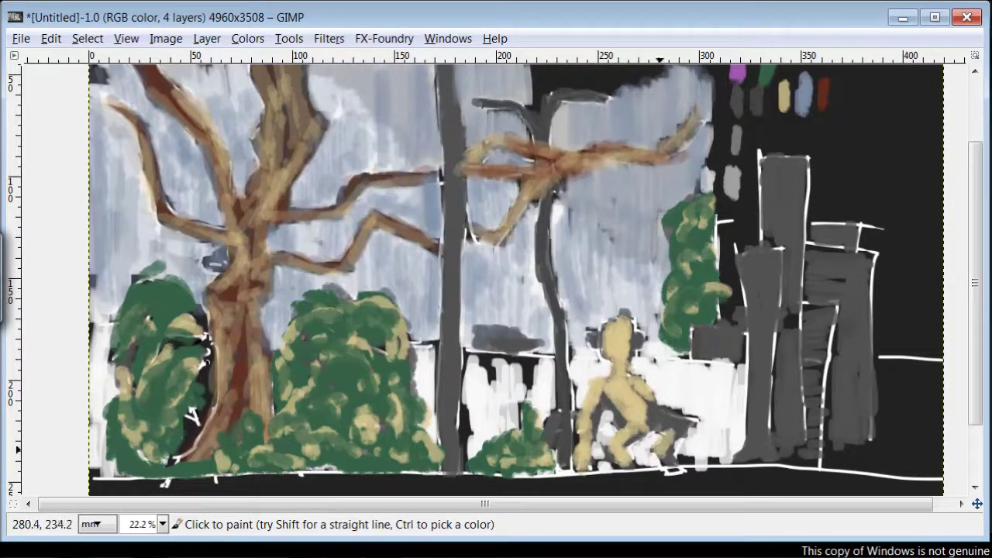
drag(659, 450, 684, 419)
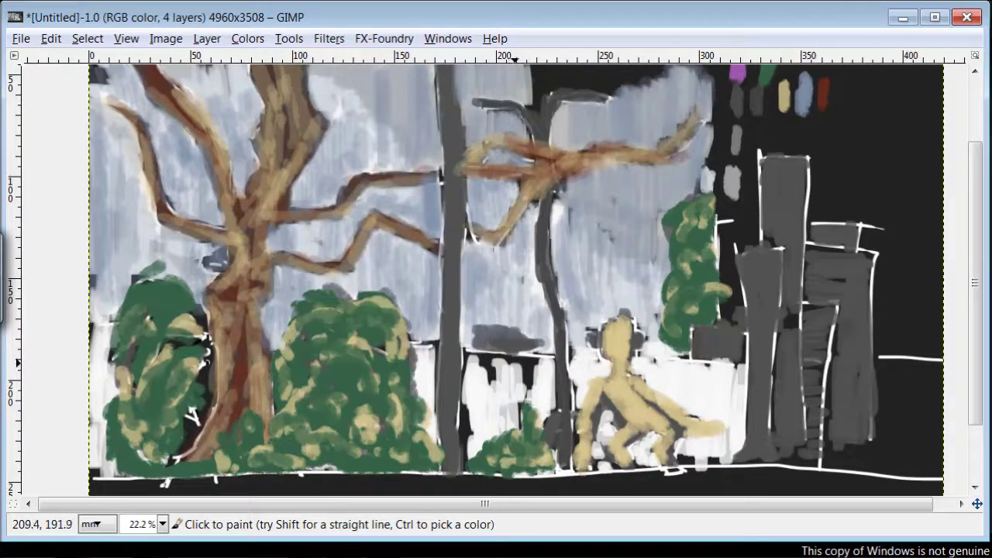
Dab reddish-brown shading on the figure's face, neck, torso, arms and legs.
drag(627, 340, 633, 355)
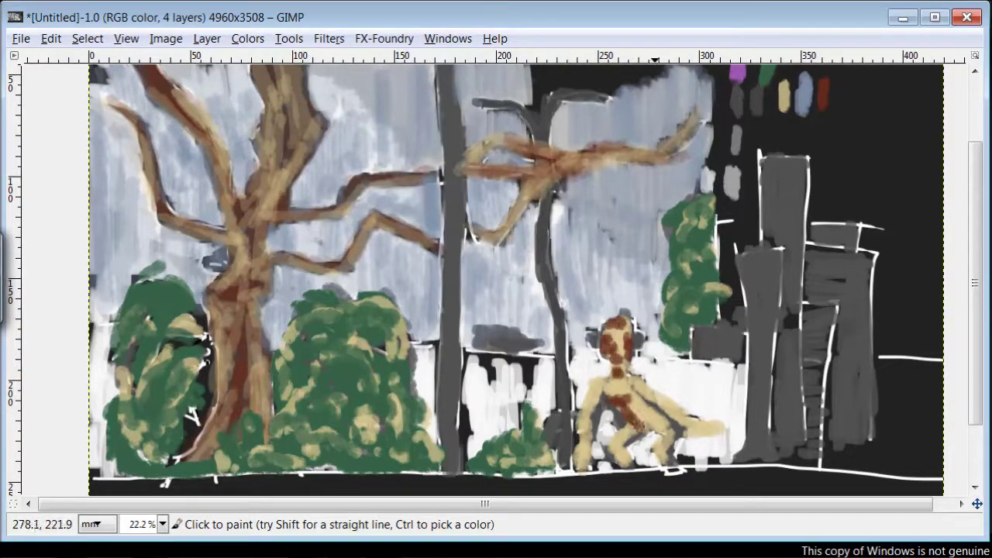
drag(573, 455, 572, 463)
drag(640, 429, 617, 447)
drag(620, 448, 625, 463)
drag(669, 438, 663, 460)
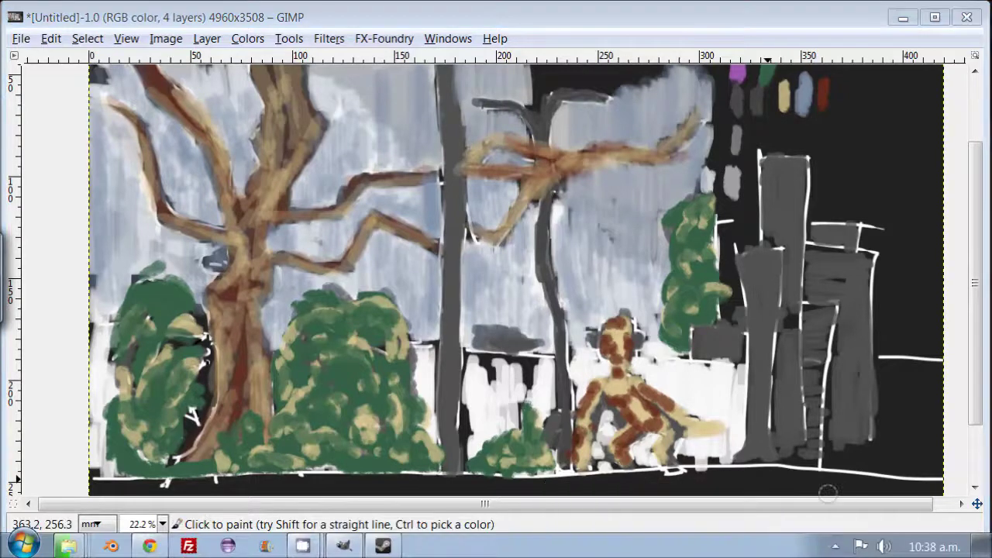
click(686, 423)
click(708, 430)
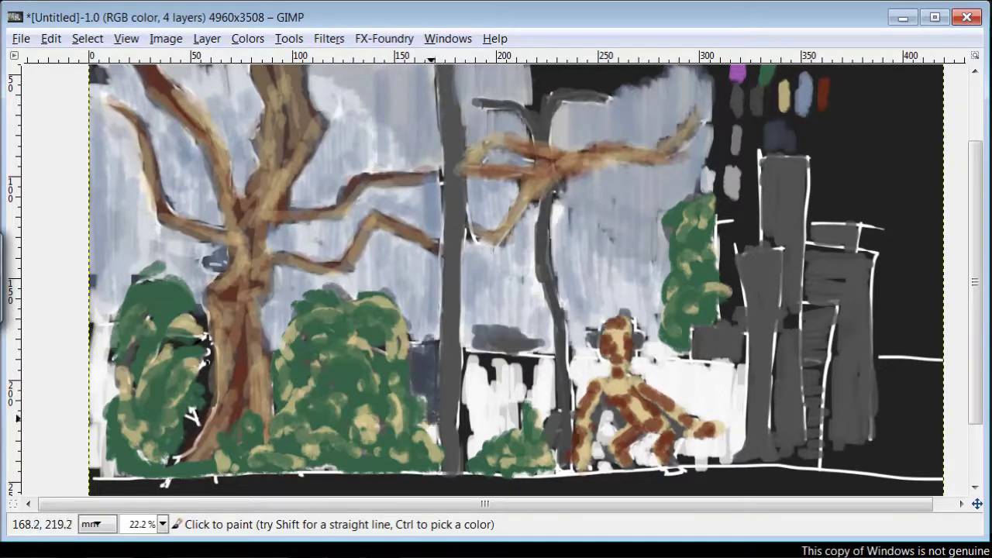
Paint the lower background dark slate blue from the bushes past the figure to the far side of the buildings.
mouse_move(468, 366)
mouse_down()
mouse_move(476, 447)
mouse_move(529, 396)
mouse_move(520, 393)
mouse_move(474, 447)
mouse_up()
drag(598, 361, 583, 387)
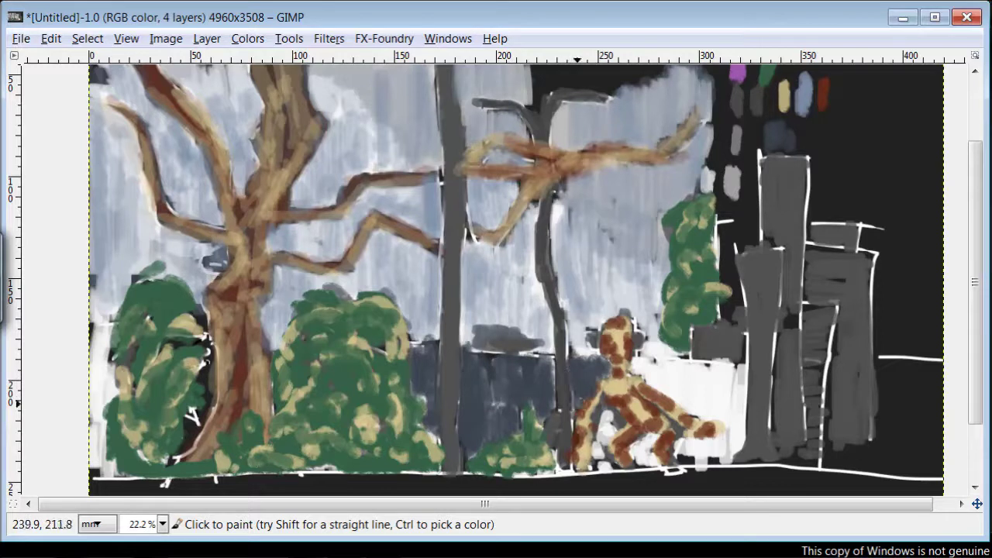
mouse_move(666, 383)
mouse_down()
mouse_move(686, 407)
mouse_move(753, 425)
mouse_move(689, 450)
mouse_move(736, 449)
mouse_up()
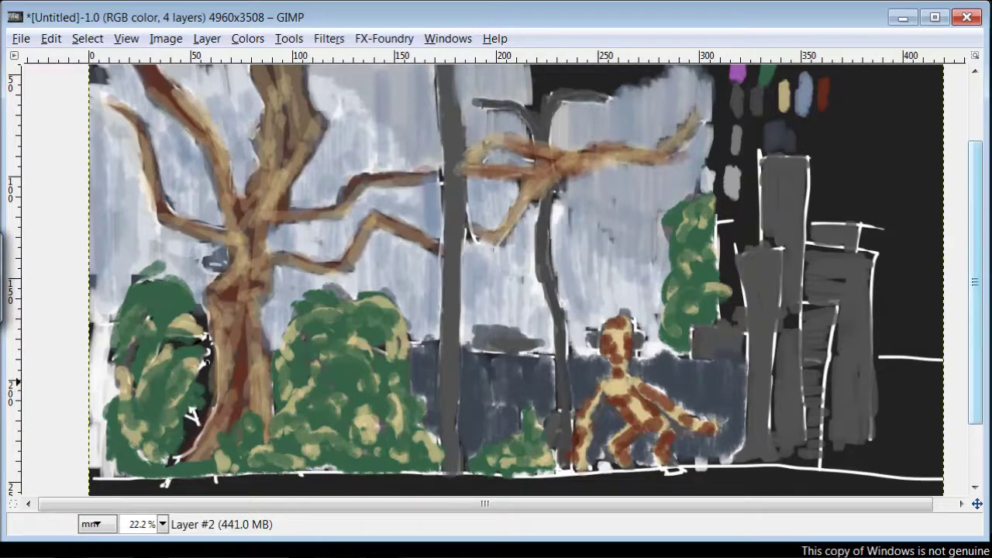
mouse_move(880, 363)
mouse_down()
mouse_move(909, 429)
mouse_move(865, 470)
mouse_move(690, 461)
mouse_up()
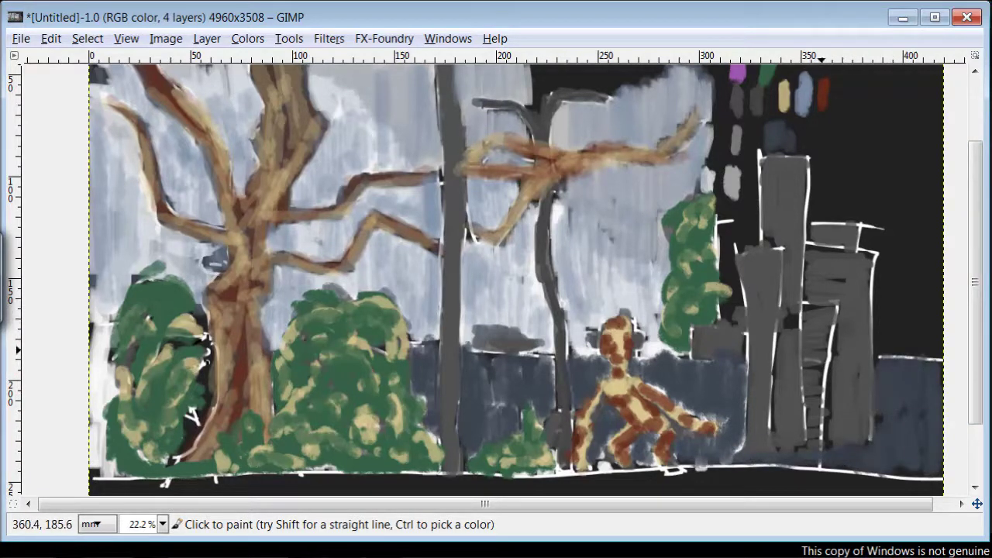
Paint blue sky around the top of the lamp post and cover the buildings with black.
drag(852, 396, 744, 423)
scroll(906, 343, up, 3)
ctrl+click(776, 185)
mouse_move(535, 164)
mouse_down()
mouse_move(601, 154)
mouse_move(642, 165)
mouse_move(600, 127)
mouse_up()
mouse_move(717, 302)
mouse_down()
mouse_move(731, 394)
mouse_move(740, 294)
mouse_move(721, 186)
mouse_move(733, 508)
mouse_move(726, 296)
mouse_move(738, 294)
mouse_move(742, 267)
mouse_move(807, 231)
mouse_move(788, 309)
mouse_move(829, 265)
mouse_move(821, 234)
mouse_up()
scroll(775, 244, up, 3)
mouse_move(736, 253)
mouse_down()
mouse_move(789, 303)
mouse_move(873, 306)
mouse_move(803, 272)
mouse_move(806, 403)
mouse_up()
scroll(806, 403, down, 3)
mouse_move(790, 311)
mouse_down()
mouse_move(802, 349)
mouse_move(855, 266)
mouse_move(825, 384)
mouse_up()
Pick the tan swatch and paint a second tree's trunk with two forked upper branches over the blacked-out buildings.
mouse_move(975, 380)
mouse_down()
mouse_move(976, 284)
mouse_move(975, 307)
mouse_up()
ctrl+click(784, 126)
mouse_move(750, 270)
mouse_down()
mouse_move(727, 301)
mouse_move(719, 397)
mouse_up()
mouse_move(719, 339)
mouse_down()
mouse_move(738, 303)
mouse_move(740, 373)
mouse_up()
mouse_move(783, 250)
mouse_down()
mouse_move(859, 197)
mouse_move(729, 158)
mouse_move(730, 442)
mouse_up()
Extend the second tree's trunk down to the ground and add a tan side branch on each side.
scroll(877, 335, down, 3)
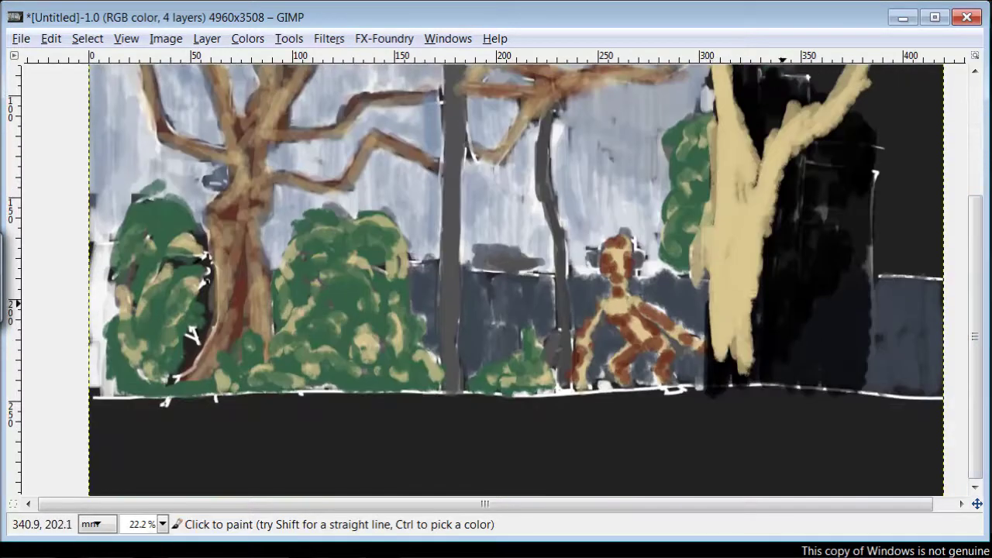
drag(728, 380, 791, 232)
mouse_move(712, 200)
mouse_down()
mouse_move(623, 171)
mouse_move(599, 137)
mouse_up()
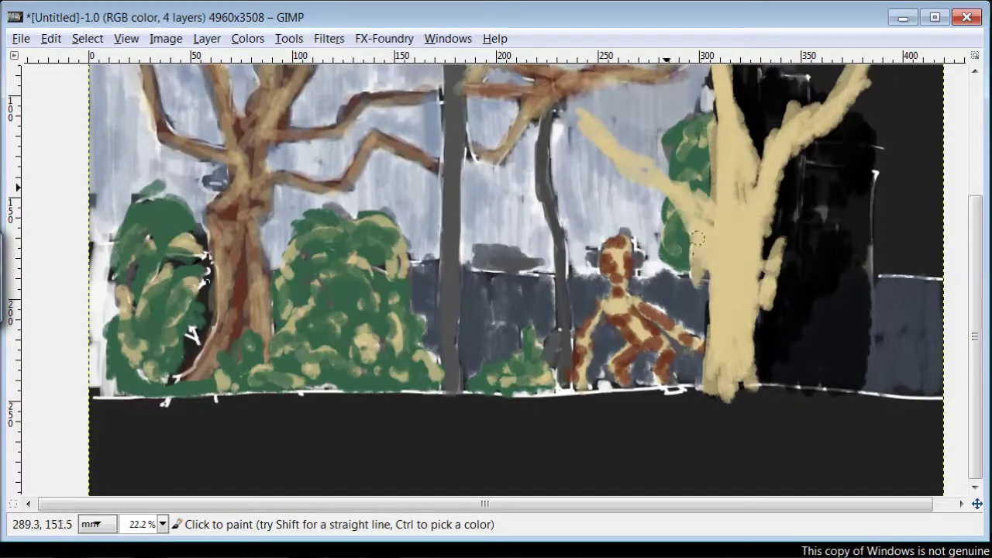
drag(768, 279, 865, 124)
Paint reddish-brown bark shading along the second tree's branches and down its trunk.
scroll(810, 233, up, 4)
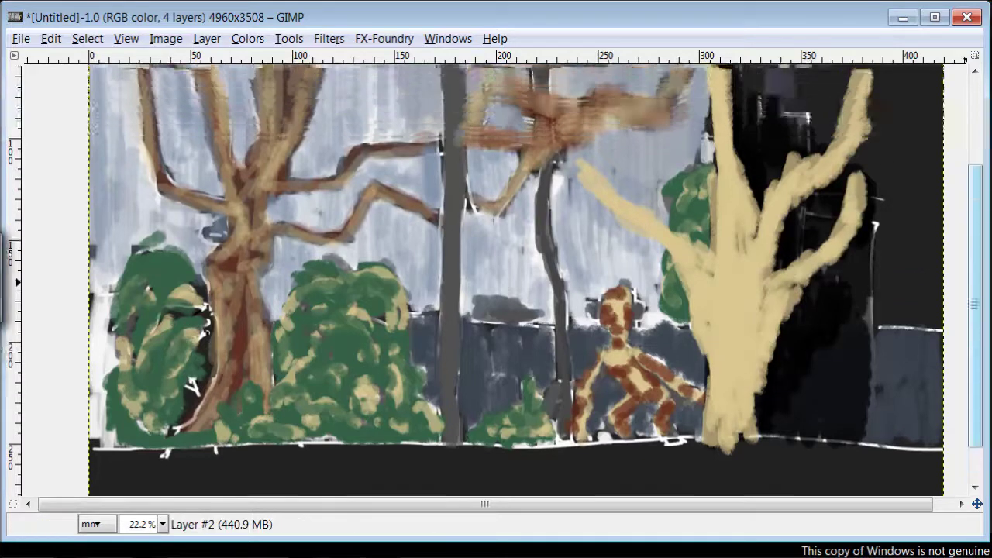
ctrl+click(822, 163)
mouse_move(725, 345)
mouse_down()
mouse_move(723, 255)
mouse_move(660, 122)
mouse_up()
mouse_move(872, 190)
mouse_down()
mouse_move(758, 360)
mouse_move(585, 259)
mouse_up()
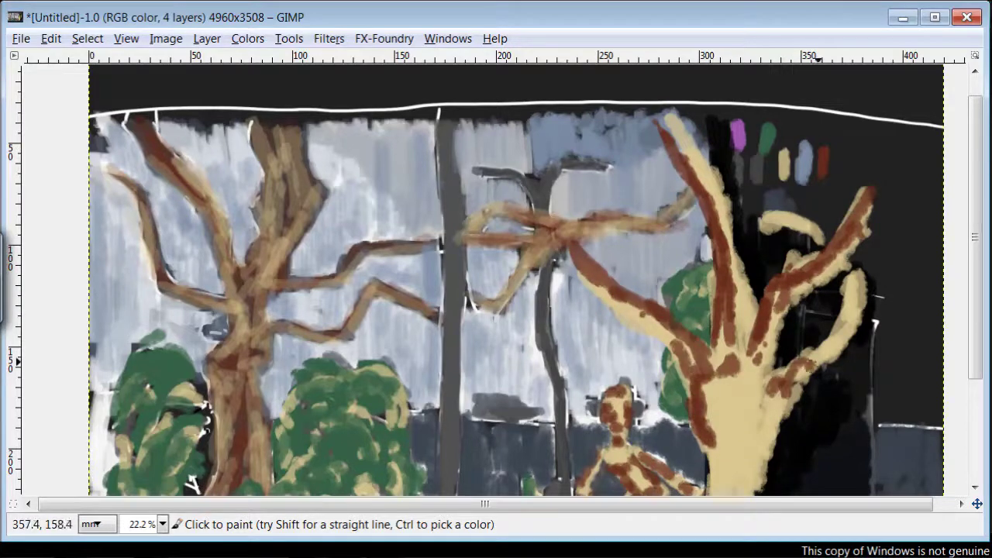
scroll(798, 388, down, 4)
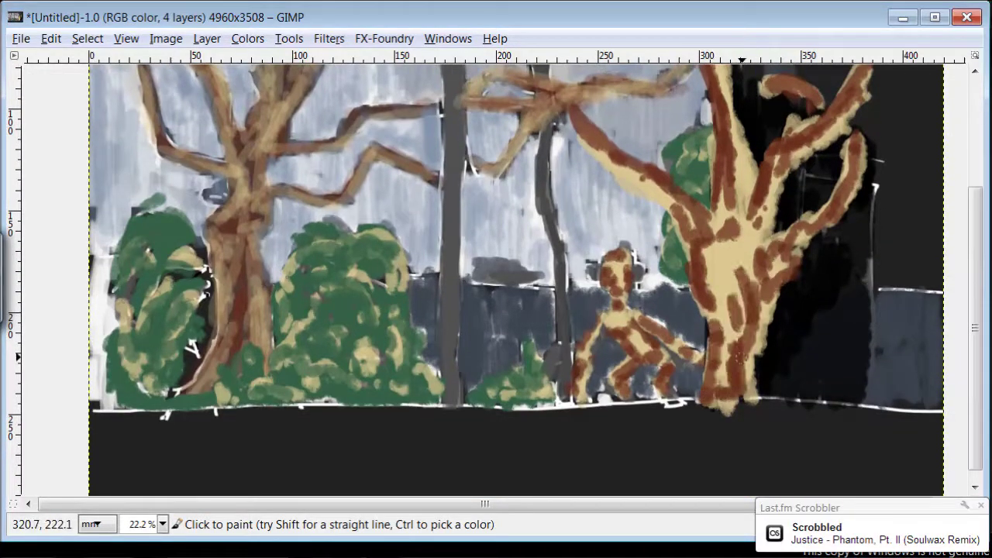
drag(735, 383, 748, 272)
Paint a tall mass of green foliage behind the second tree's branches, reaching the canvas edge.
drag(975, 249, 975, 165)
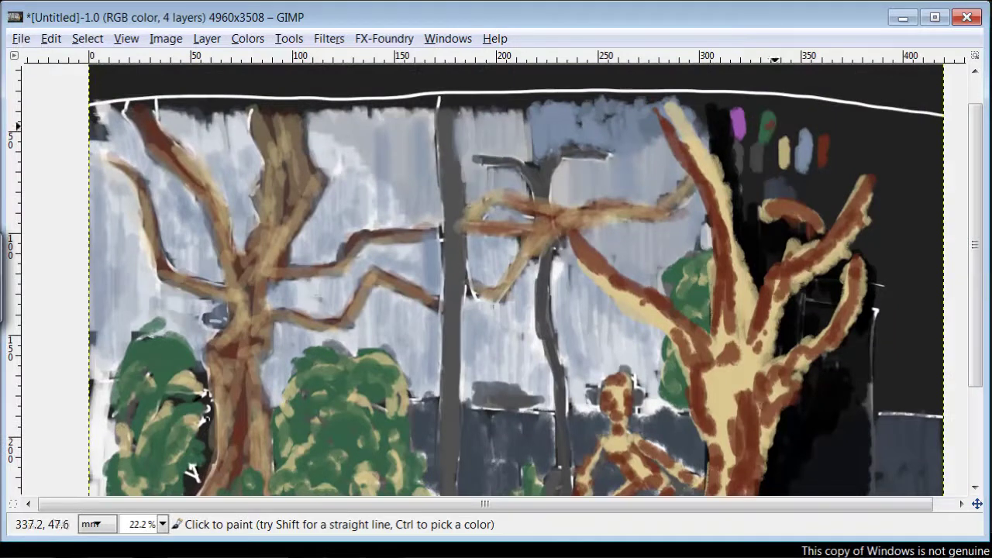
drag(803, 302, 814, 330)
mouse_move(875, 314)
mouse_down()
mouse_move(874, 331)
mouse_move(905, 370)
mouse_move(912, 335)
mouse_move(858, 246)
mouse_move(871, 215)
mouse_up()
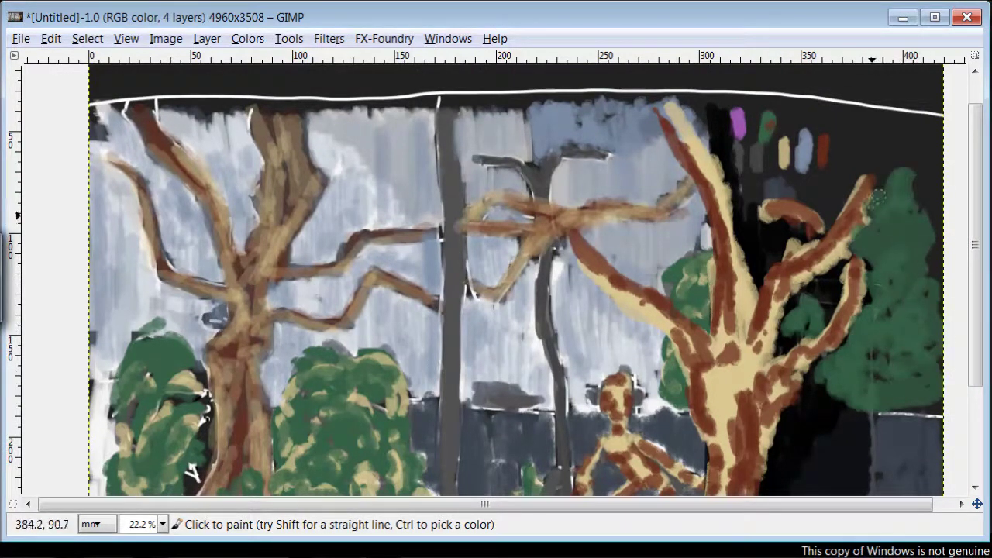
mouse_move(896, 148)
mouse_down()
mouse_move(927, 112)
mouse_move(927, 256)
mouse_up()
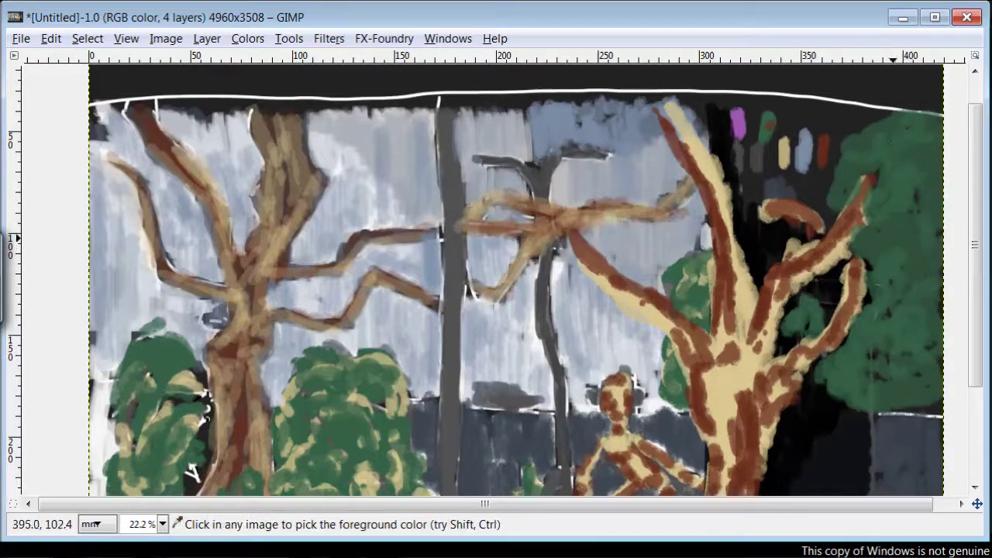
Add tan leaf highlights to the new tall foliage and break them up with green dabs.
mouse_move(862, 393)
mouse_down()
mouse_move(928, 199)
mouse_move(914, 238)
mouse_move(910, 421)
mouse_move(905, 328)
mouse_move(882, 411)
mouse_up()
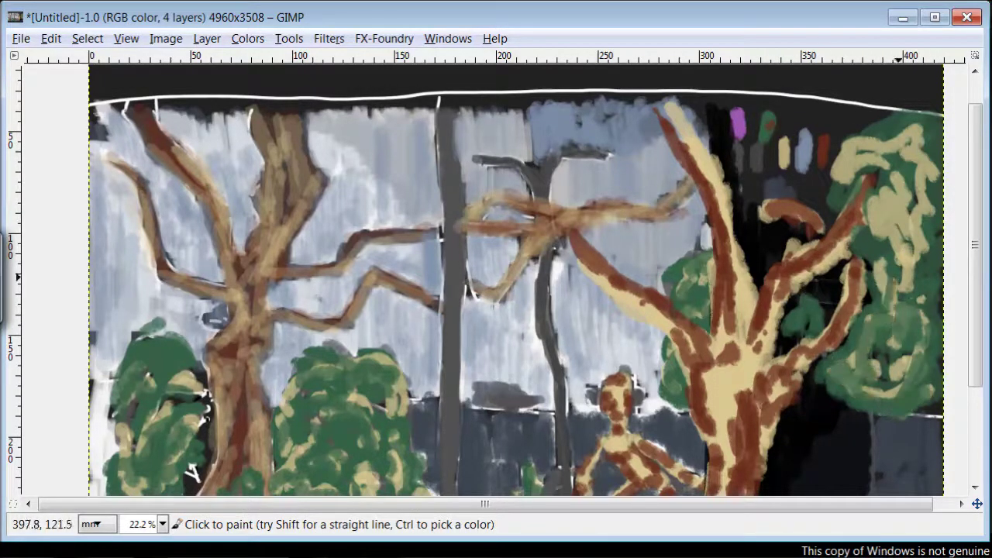
drag(899, 276, 907, 207)
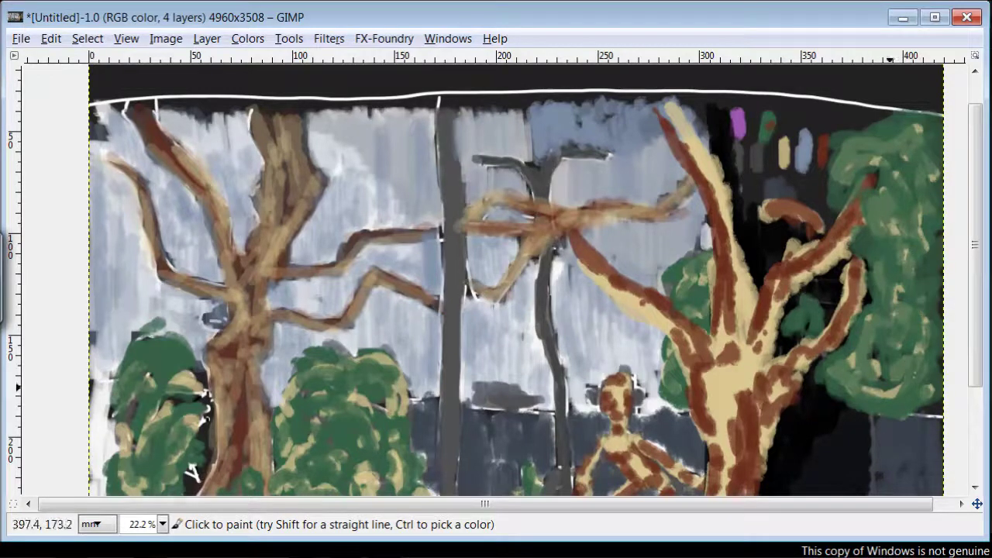
drag(891, 390, 867, 363)
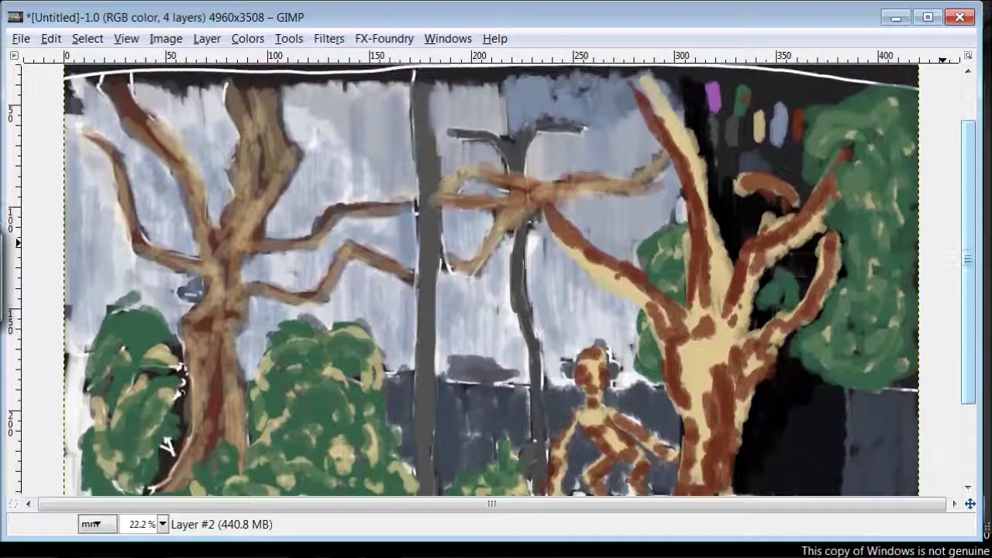